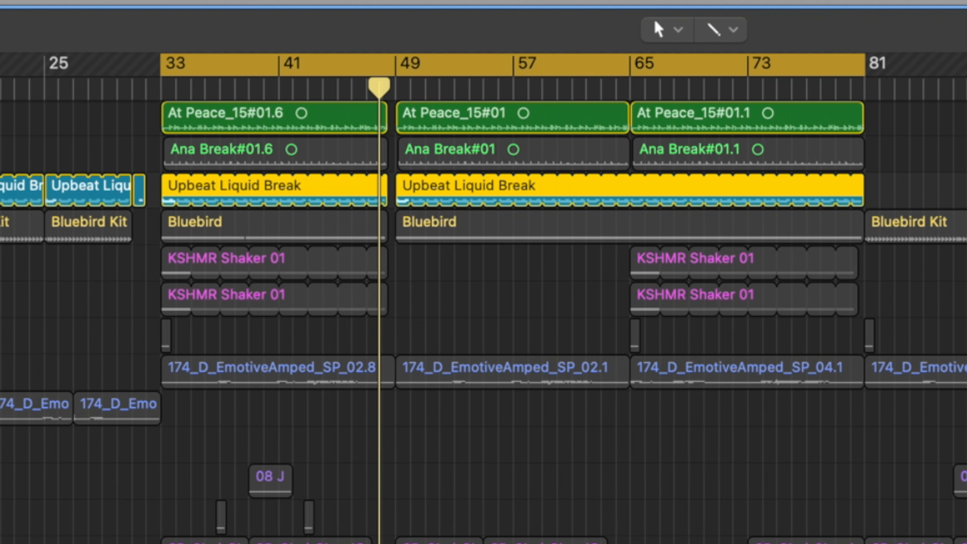
# - Solo the Ana Snare, Bluebird Kit and both KSHMR Shaker tracks, with the cycle range set to bars 33 to 49
pyautogui.press('s')
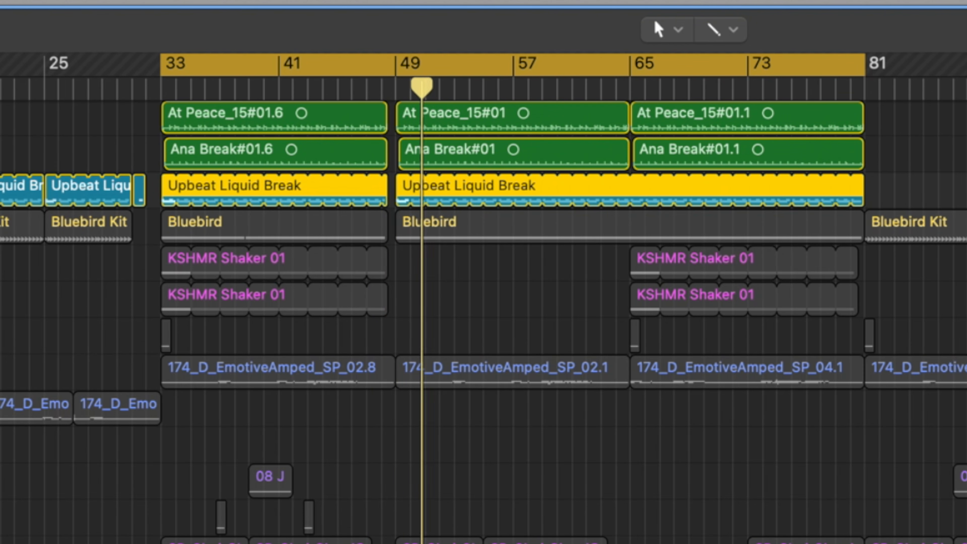
pyautogui.press('s')
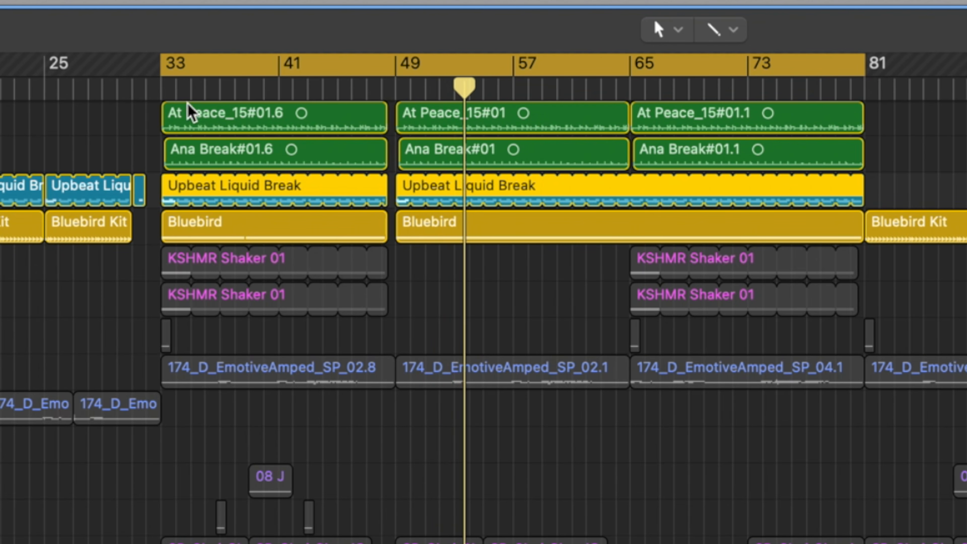
pyautogui.keyDown('shift'); pyautogui.click(387, 68); pyautogui.keyUp('shift')
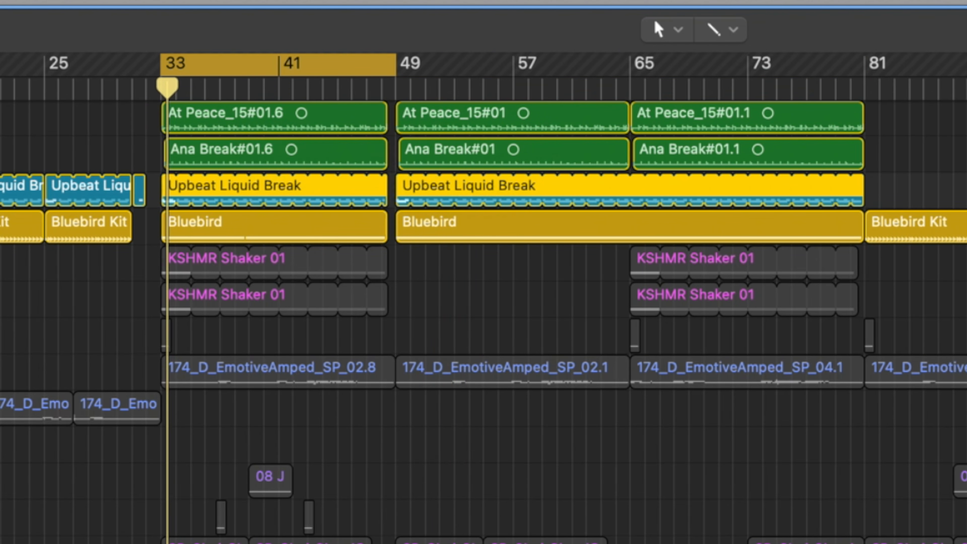
pyautogui.press('s')
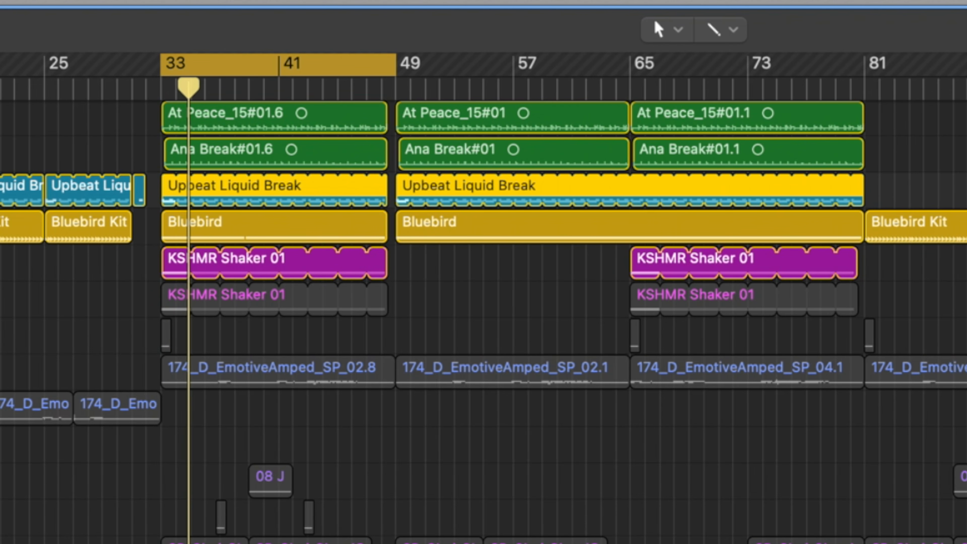
pyautogui.press('s')
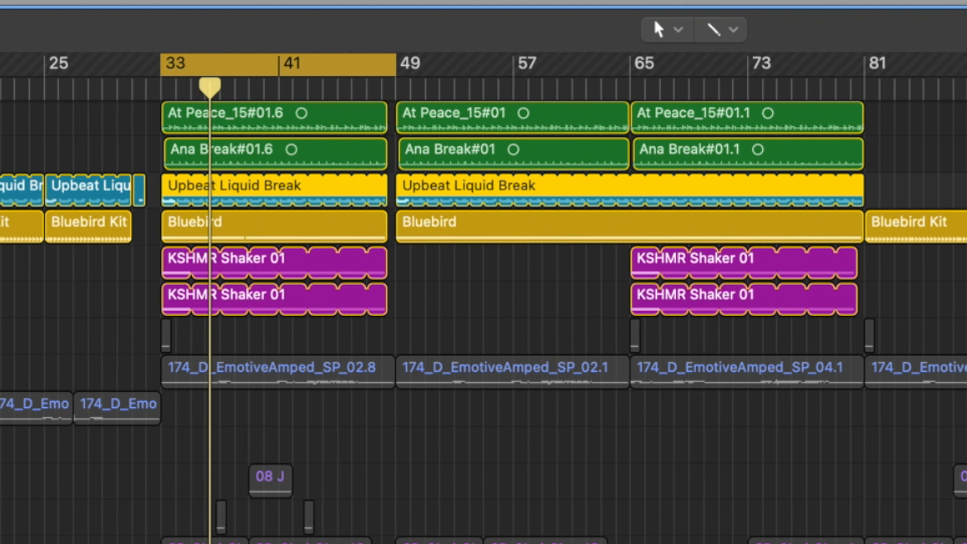
# - Show the mixer and narrow the soloed drum layers down to the Ana Break and Upbeat Liquid Break tracks
pyautogui.press('x')
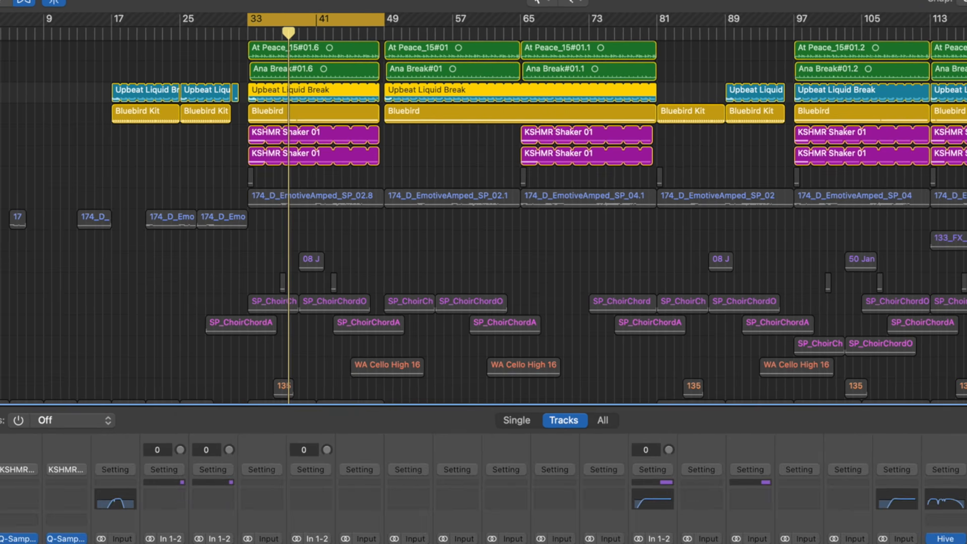
pyautogui.click(776, 498)
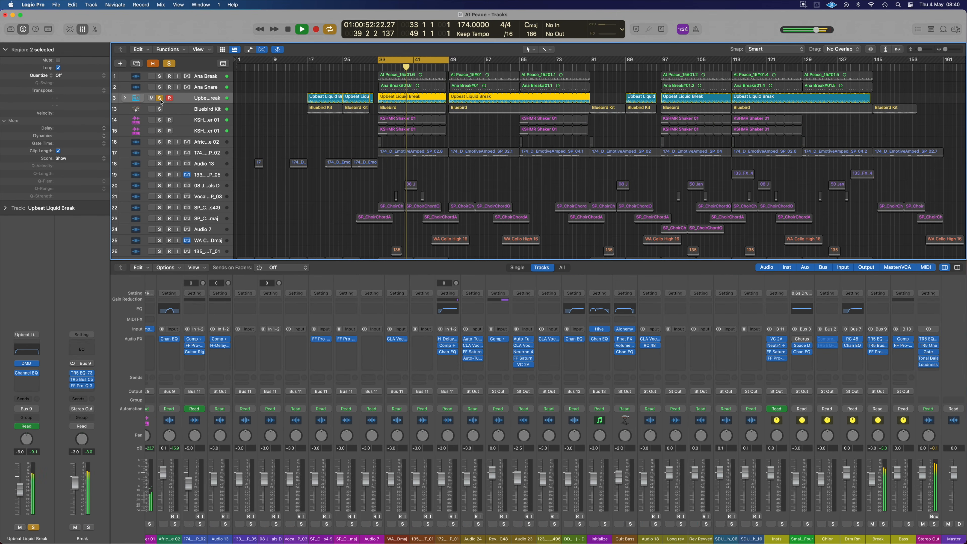
pyautogui.click(883, 524)
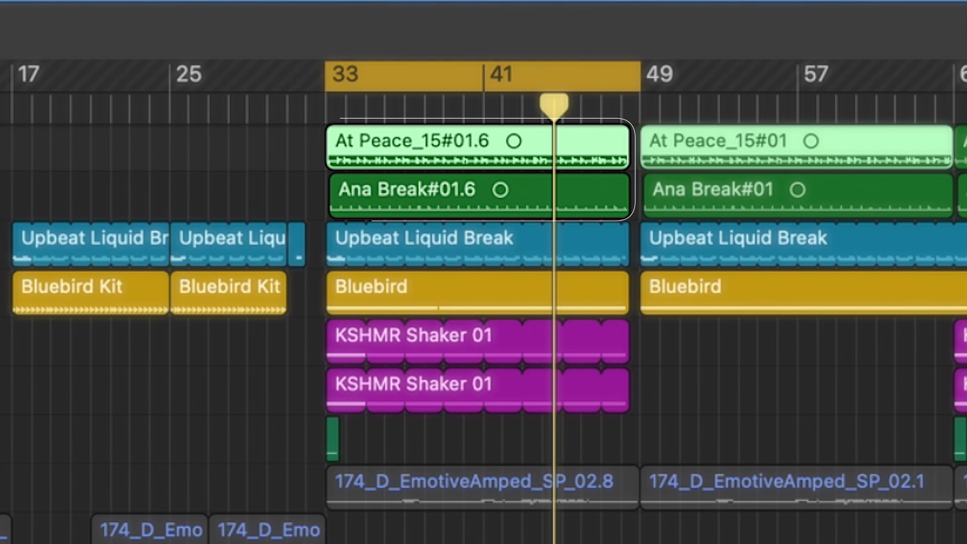
pyautogui.press('s')
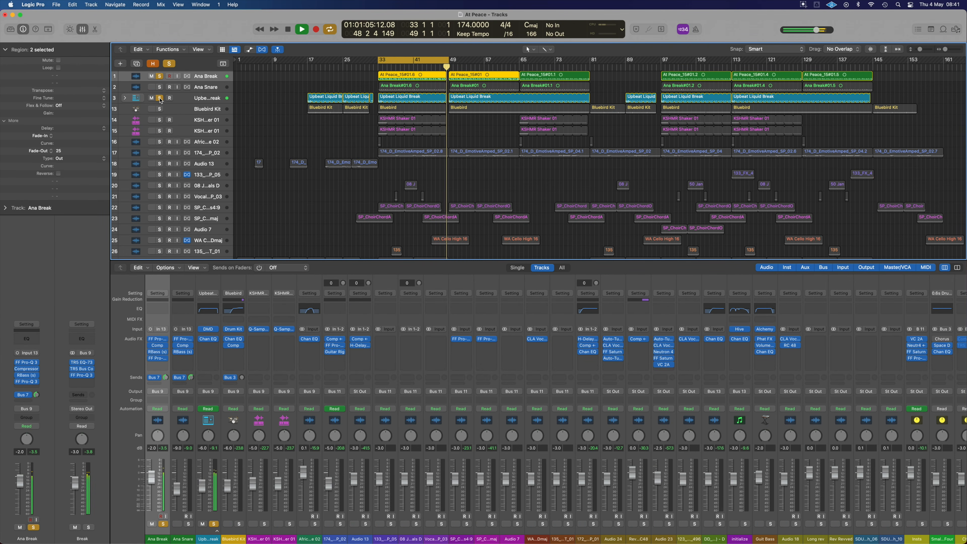
# - Shorten the cycle range to bars 33 to 41 and stop playback with only Ana Break soloed
pyautogui.moveTo(447, 61); pyautogui.dragTo(413, 60)
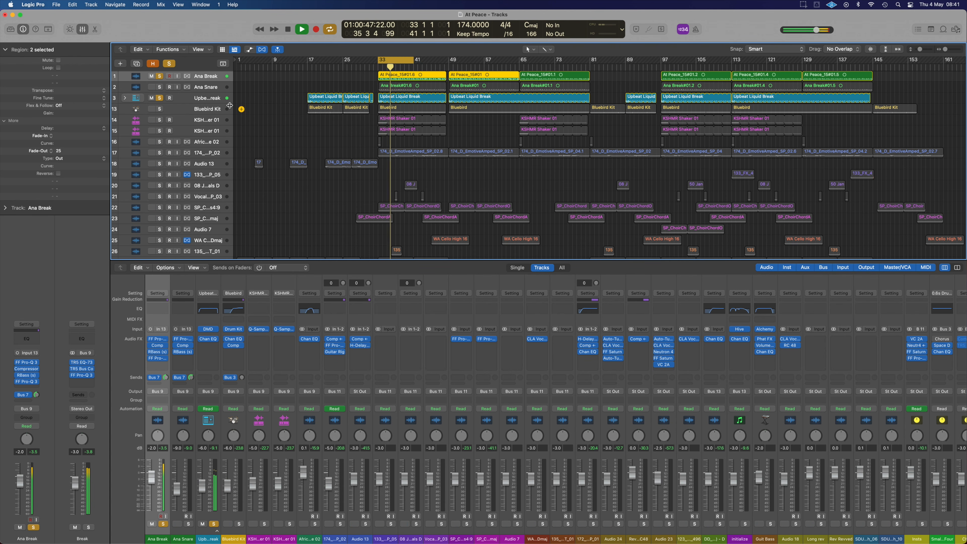
pyautogui.click(160, 98)
pyautogui.press('space')
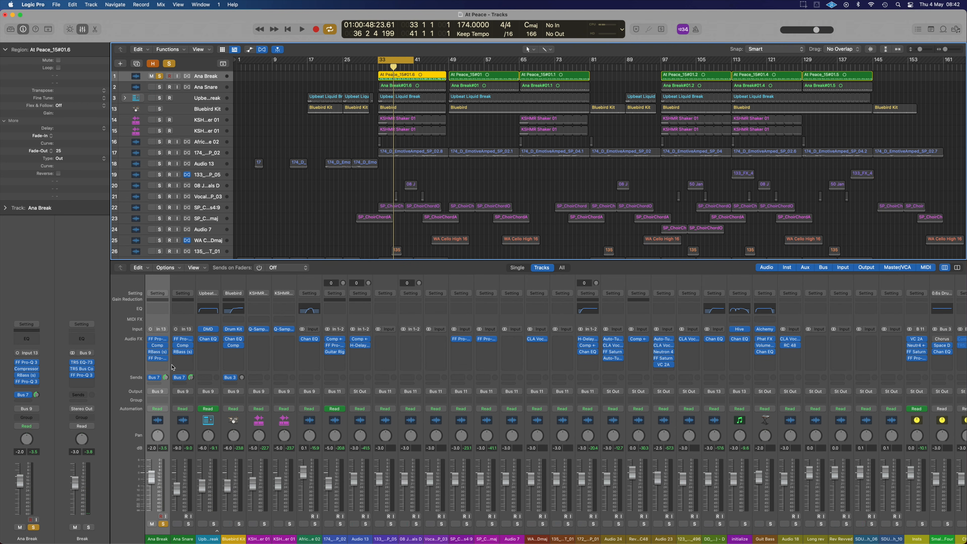
# - Inspect the bands of the first Pro-Q 3 EQ on Ana Break, auditioning the 504 Hz cut in isolation
pyautogui.click(157, 342)
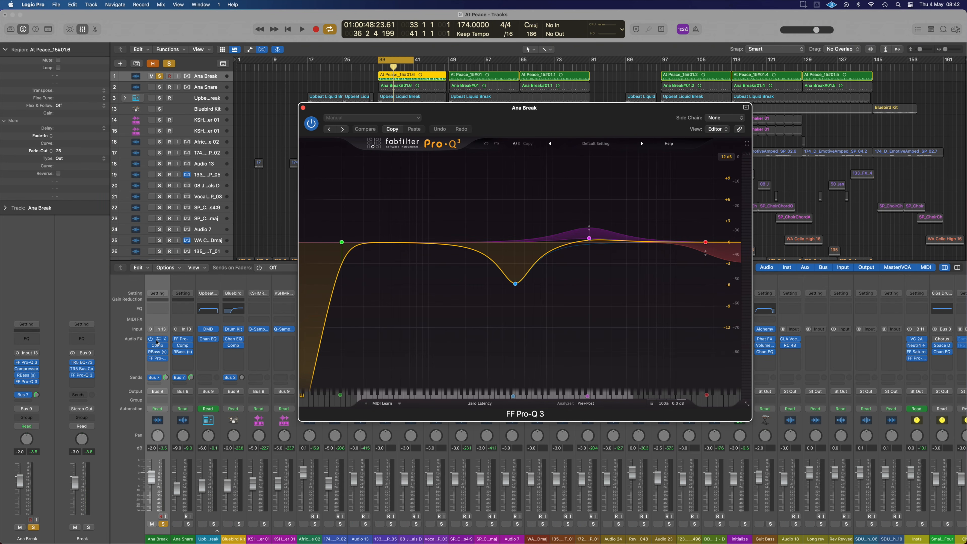
pyautogui.moveTo(510, 298)
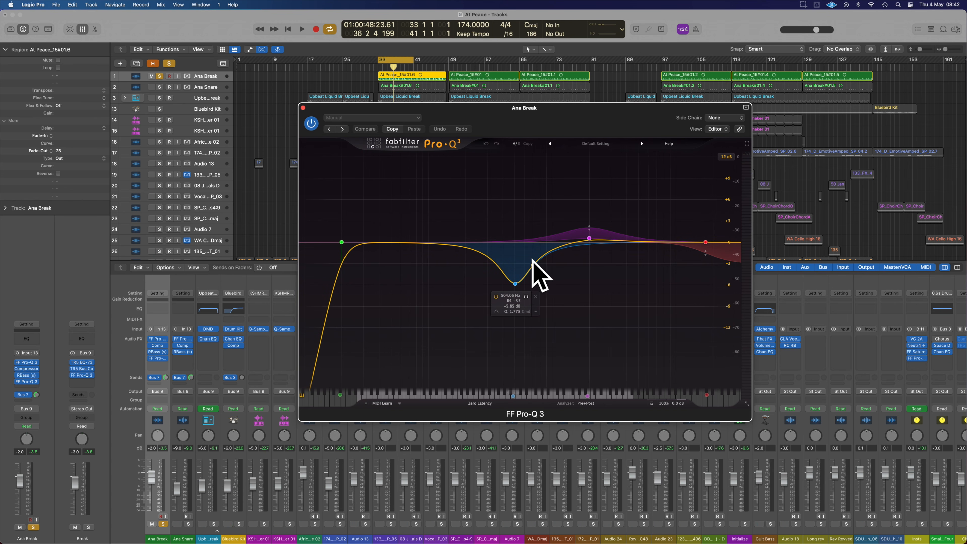
pyautogui.click(525, 296)
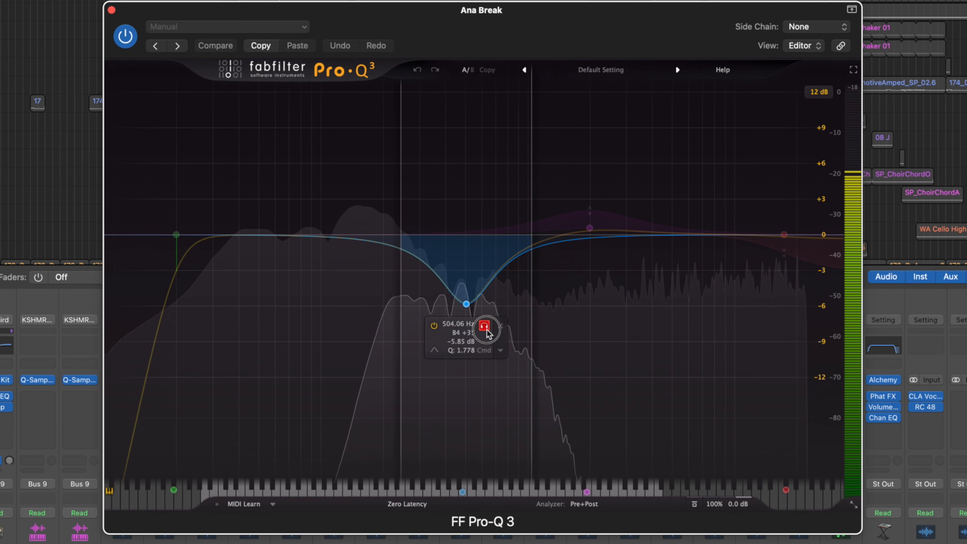
pyautogui.click(484, 325)
pyautogui.click(5, 407)
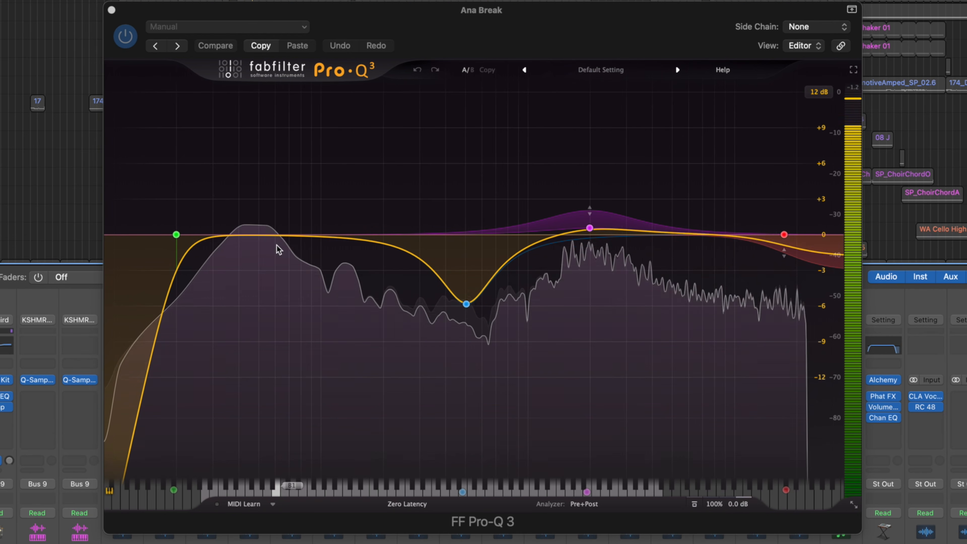
pyautogui.moveTo(217, 255)
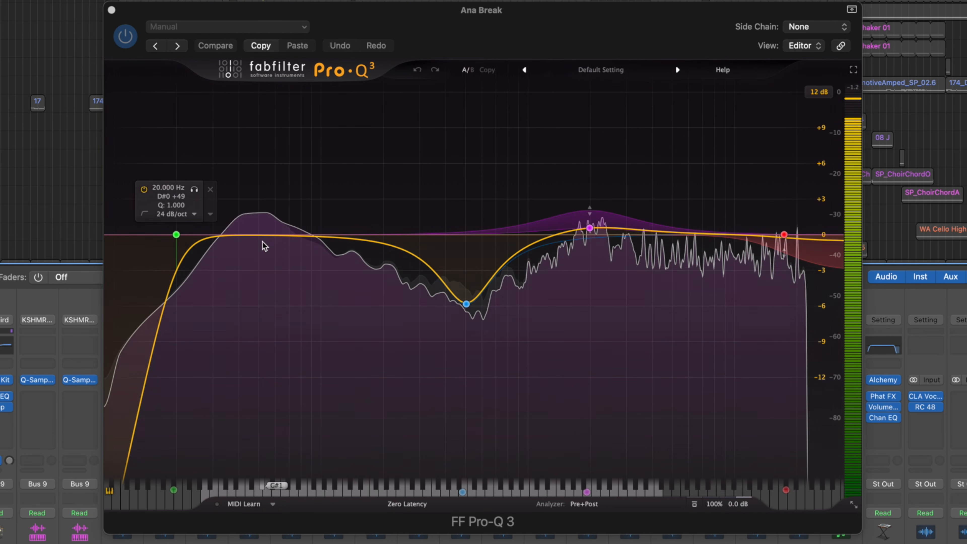
pyautogui.moveTo(694, 247)
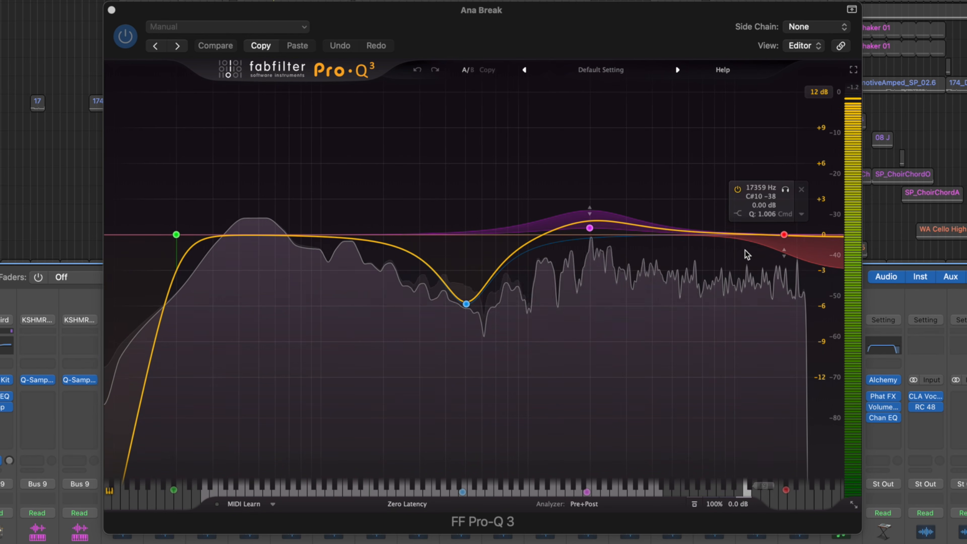
pyautogui.moveTo(653, 260)
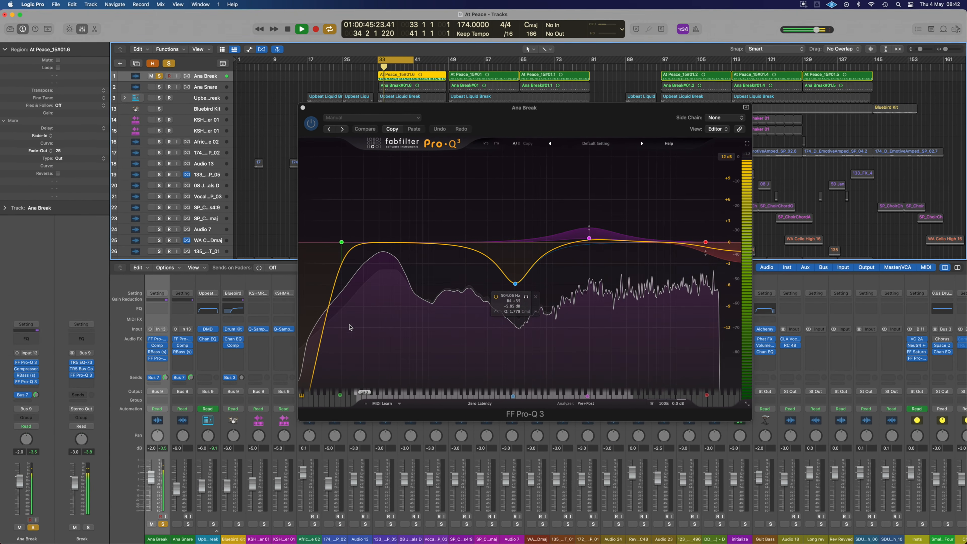
pyautogui.click(303, 109)
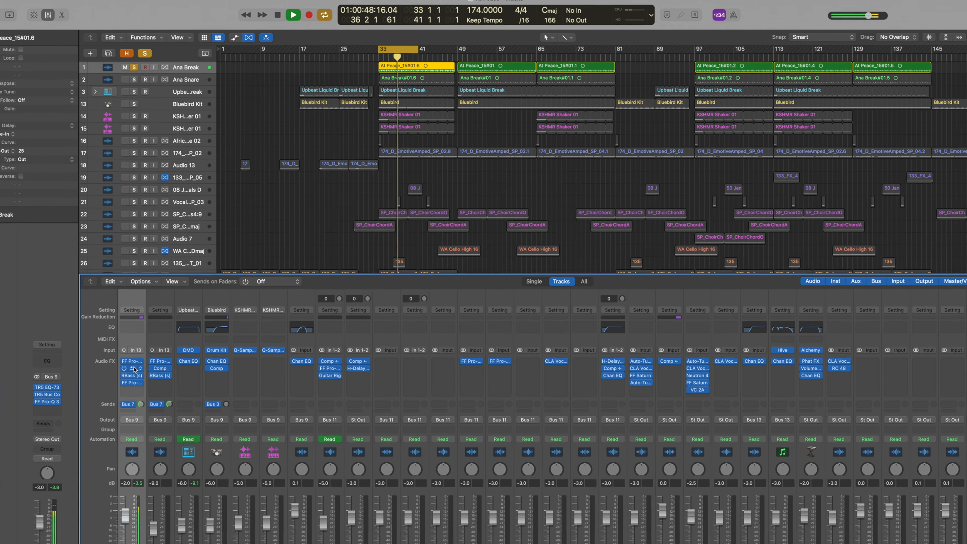
# - Examine the Compressor and RBass plug-in settings on the Ana Break channel
pyautogui.click(157, 345)
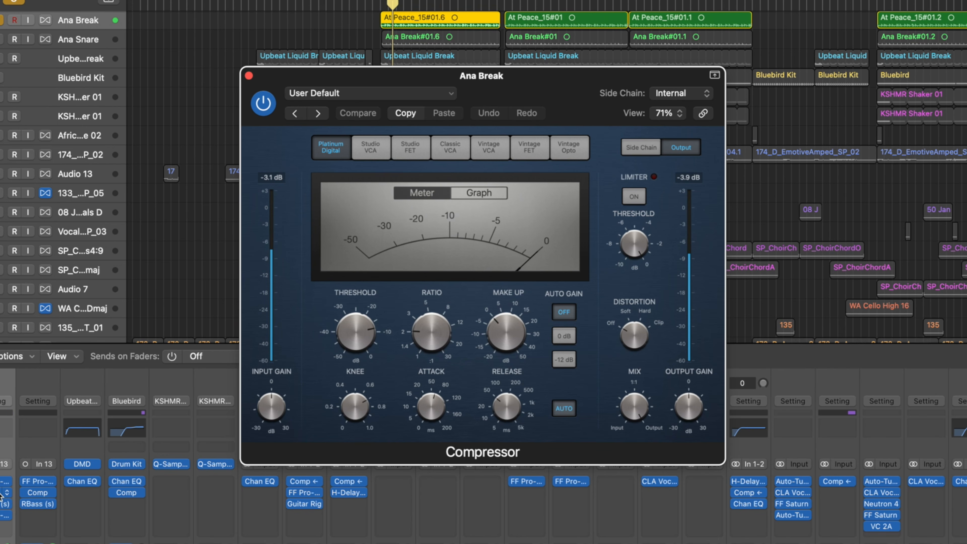
pyautogui.click(249, 75)
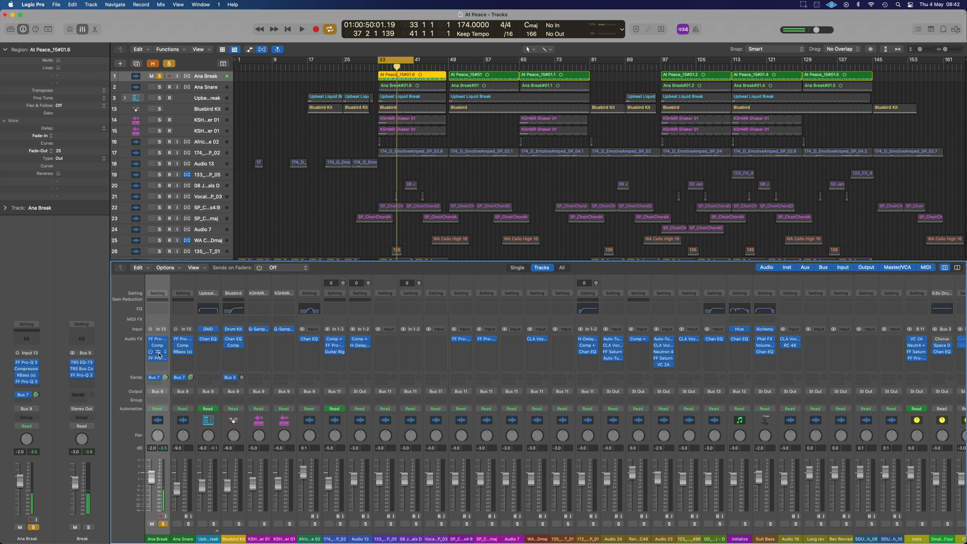
pyautogui.click(159, 354)
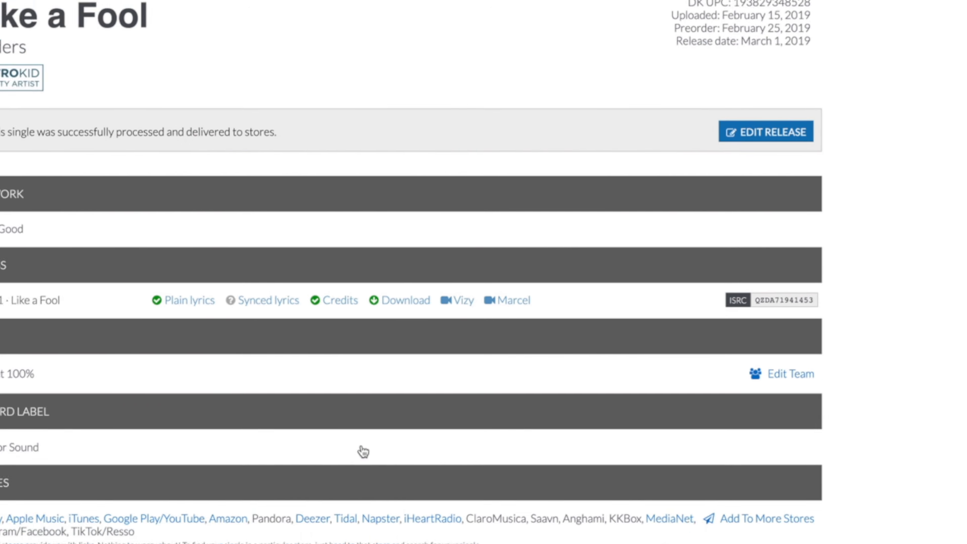
# - Switch to DistroKid and look through the details and add-on features of the Like a Fool release
pyautogui.scroll(-15, 362, 448)
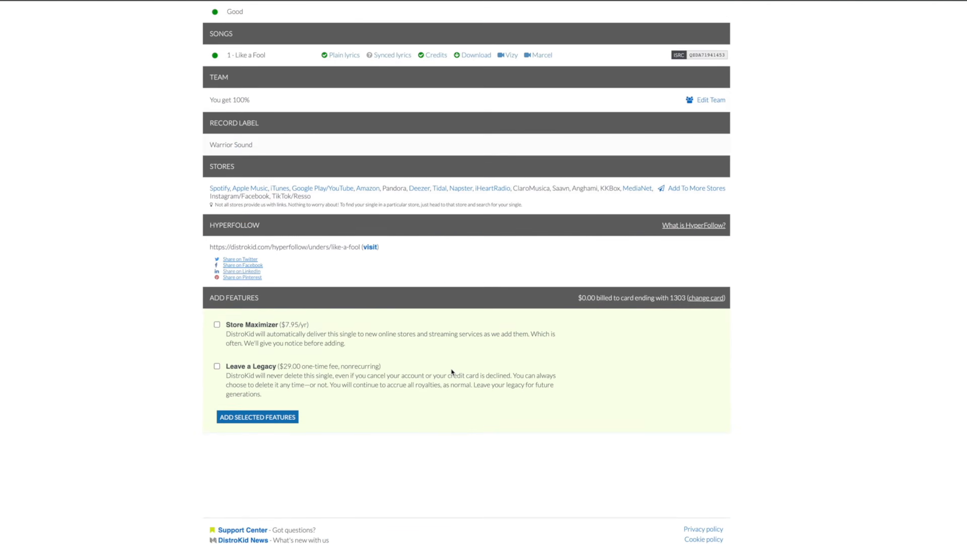
pyautogui.scroll(3, 366, 446)
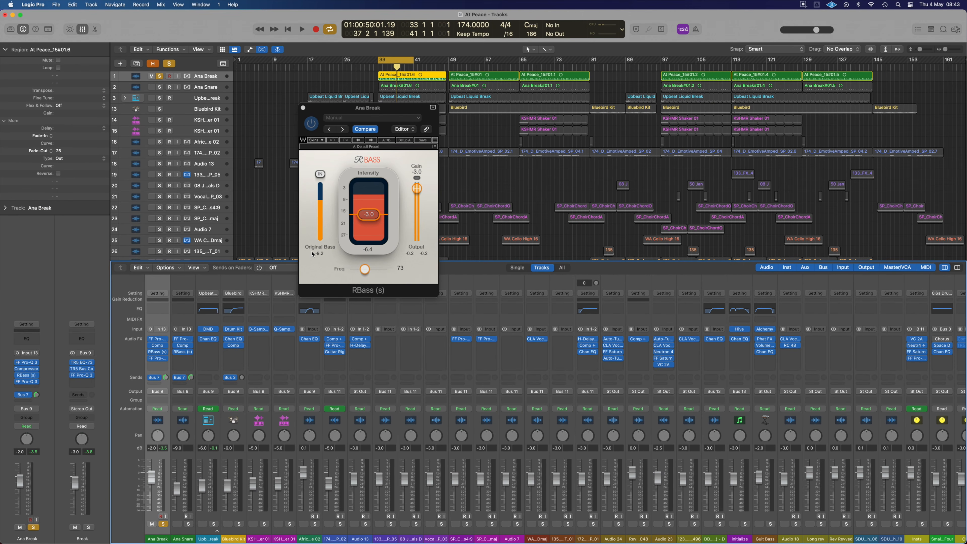
# - Open the second Pro-Q 3 on the Ana Break channel and examine its low-frequency bands during playback
pyautogui.click(157, 358)
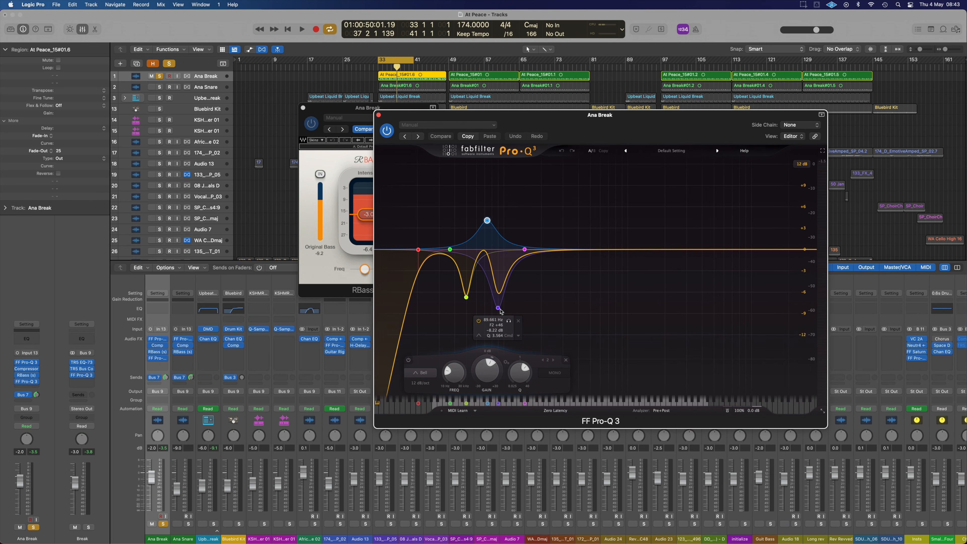
pyautogui.press('space')
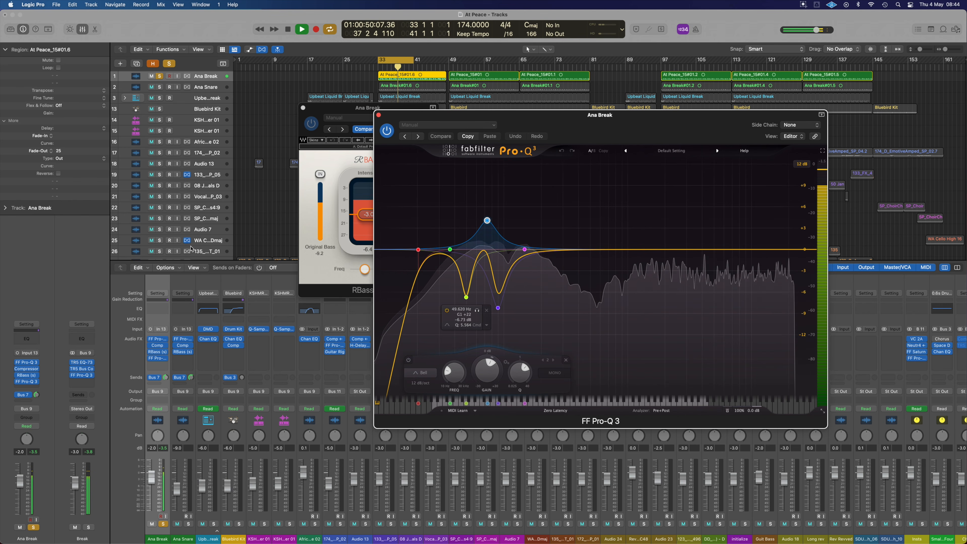
# - Compare Ana Break with and without the Upbeat Liquid Break layer by toggling that layer's solo and playing the loop
pyautogui.click(159, 98)
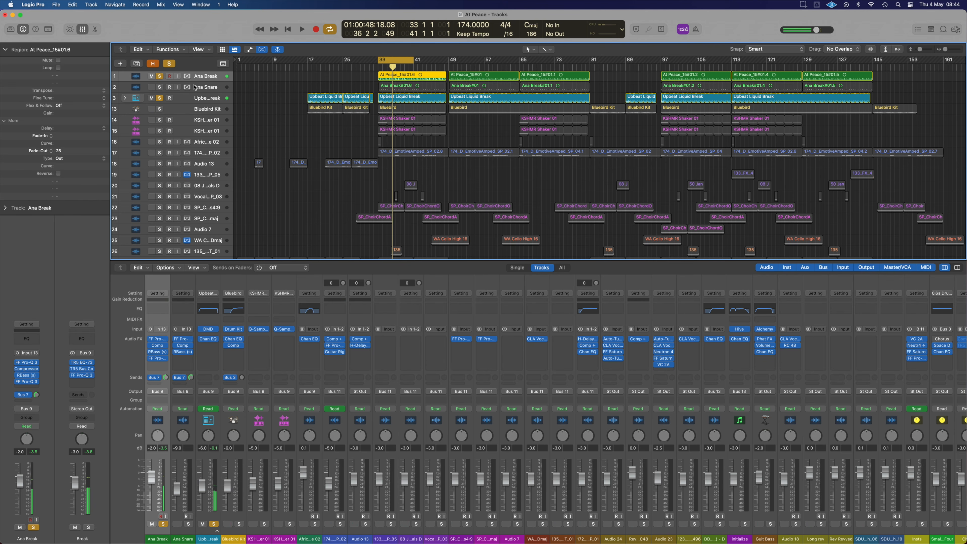
pyautogui.click(160, 98)
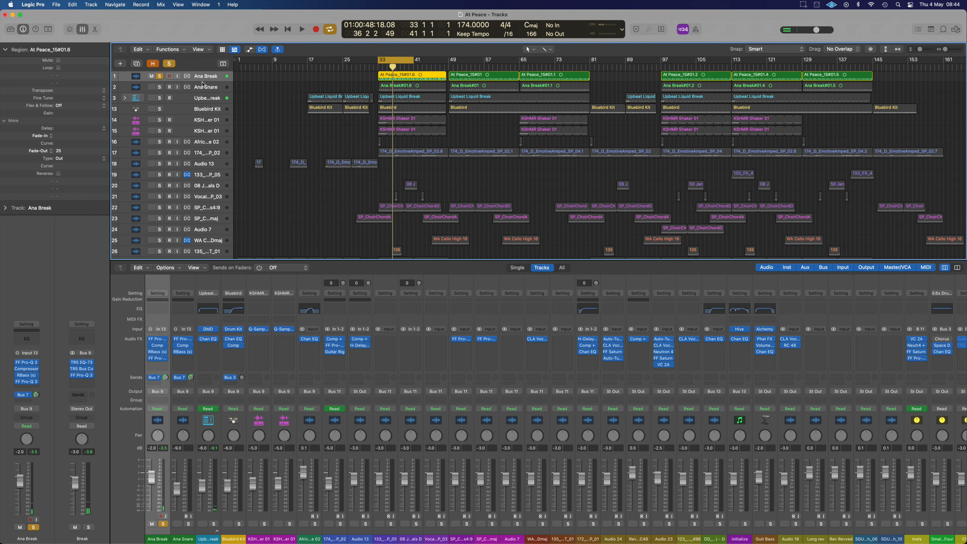
pyautogui.press('space')
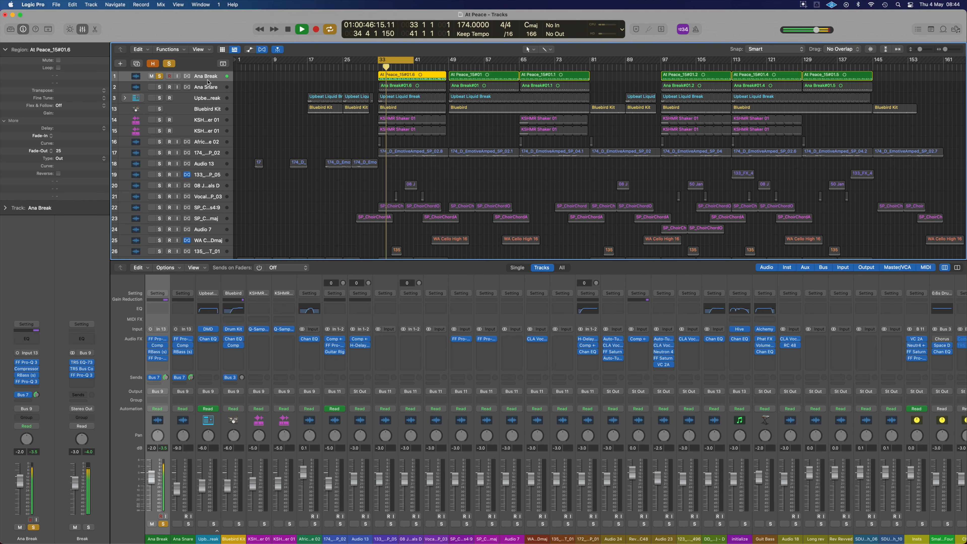
pyautogui.press('space')
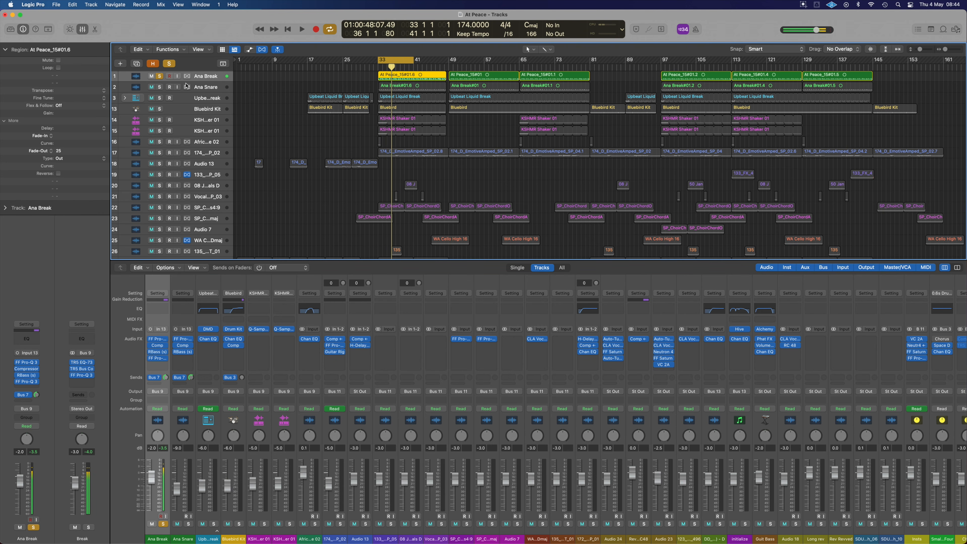
# - Audition the Ana Snare track soloed, layer Upbeat Liquid Break over it, and leave only Upbeat Liquid Break soloed
pyautogui.hotkey('ctrl', 's')
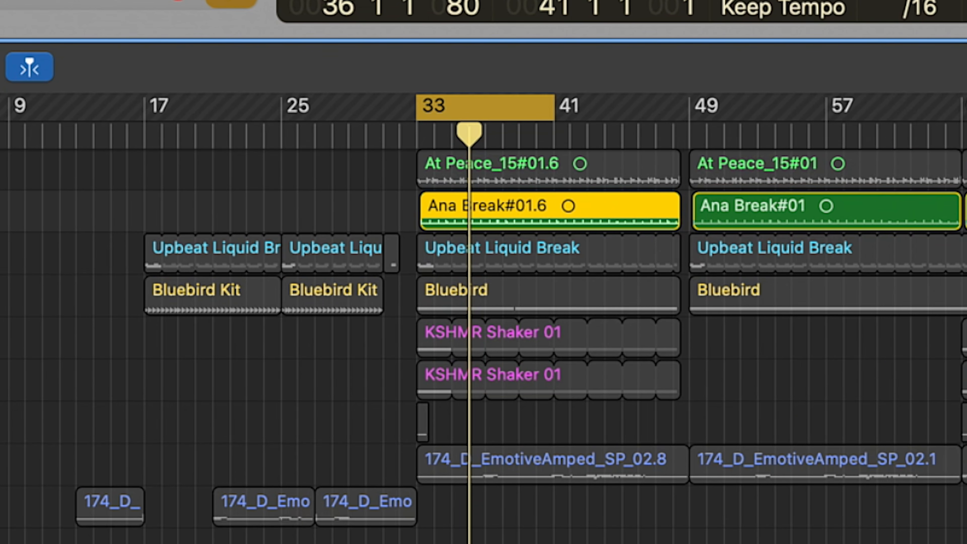
pyautogui.press('space')
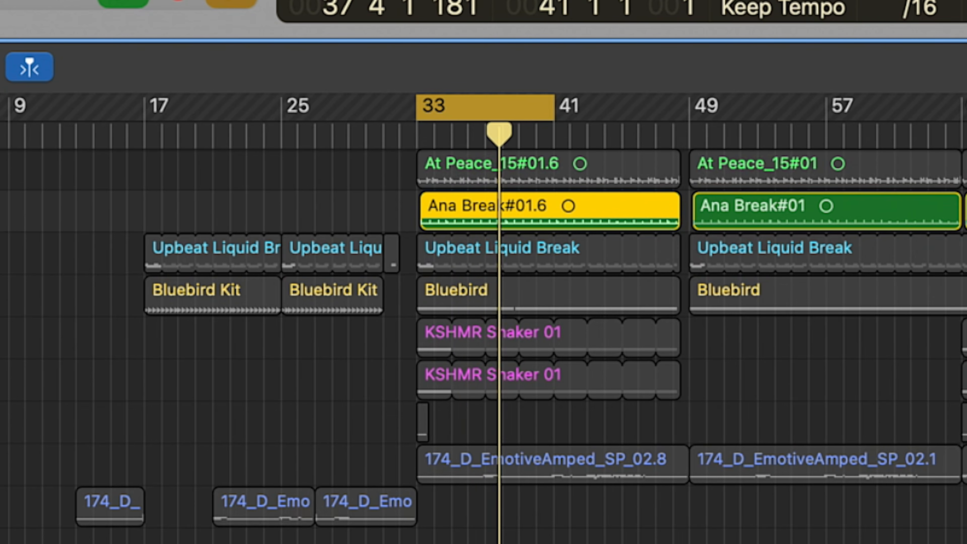
pyautogui.press('s')
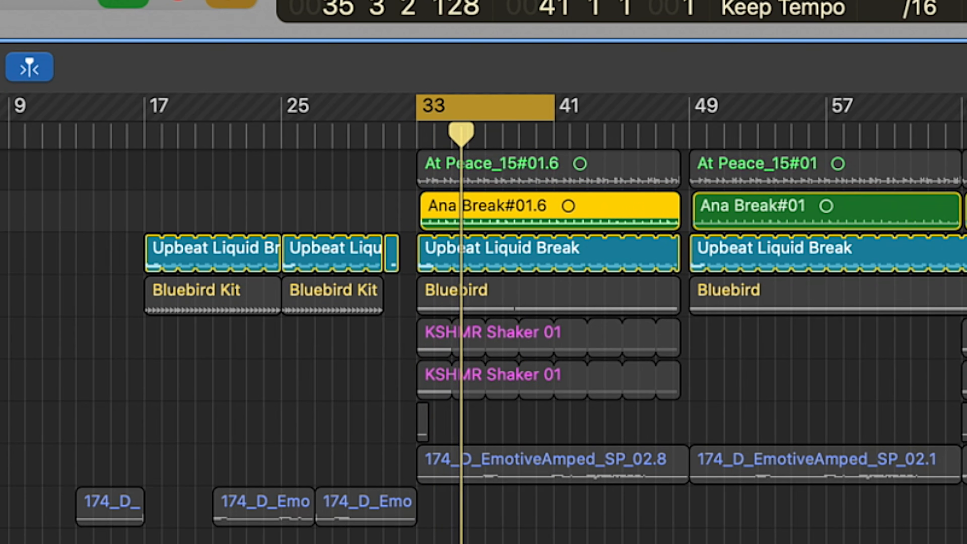
pyautogui.press('s')
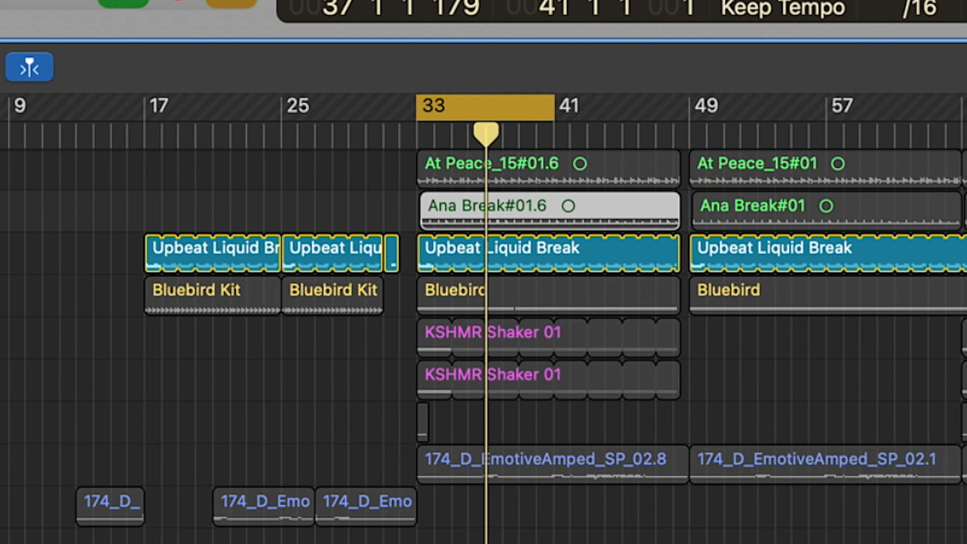
pyautogui.hotkey('ctrl', 's')
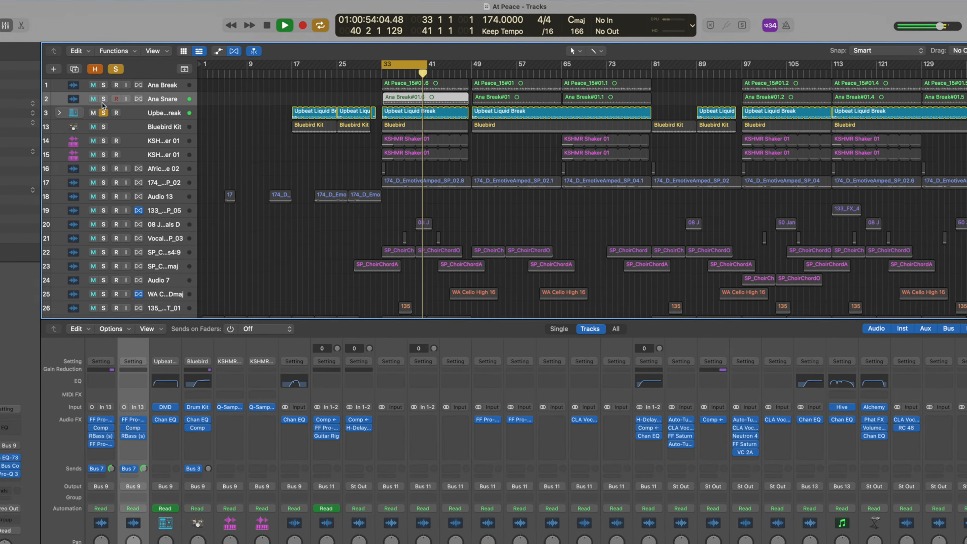
# - Solo Ana Snare alongside the soloed Upbeat Liquid Break and play the two layers together
pyautogui.click(159, 87)
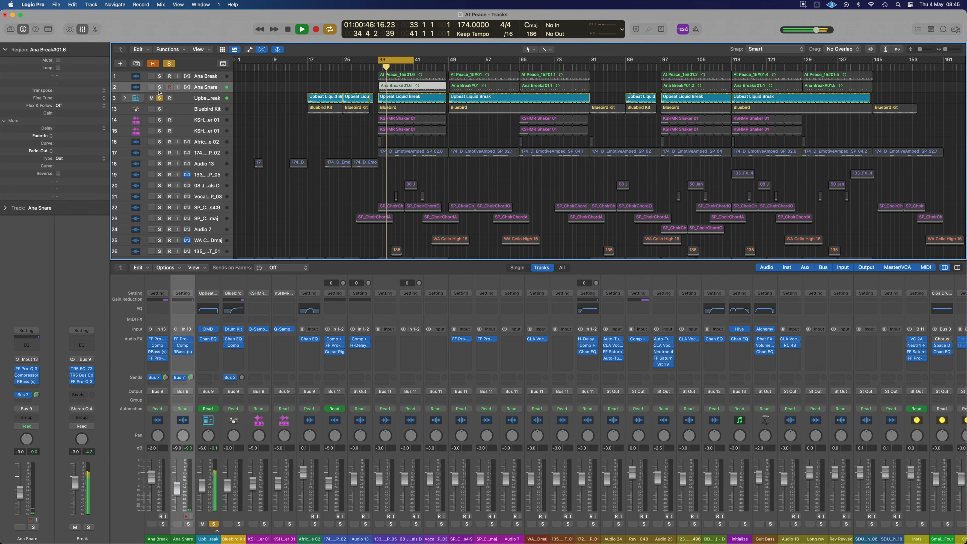
pyautogui.click(159, 92)
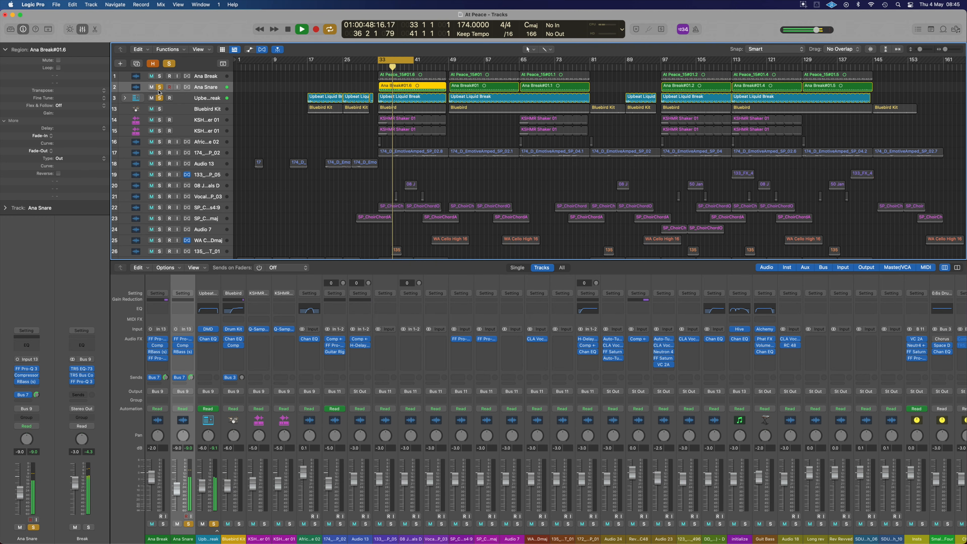
pyautogui.press('space')
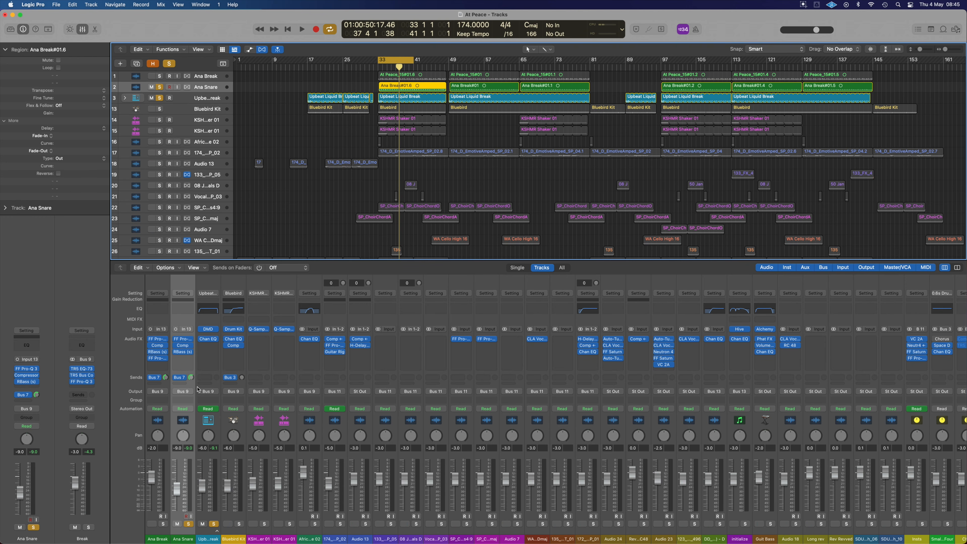
pyautogui.press('space')
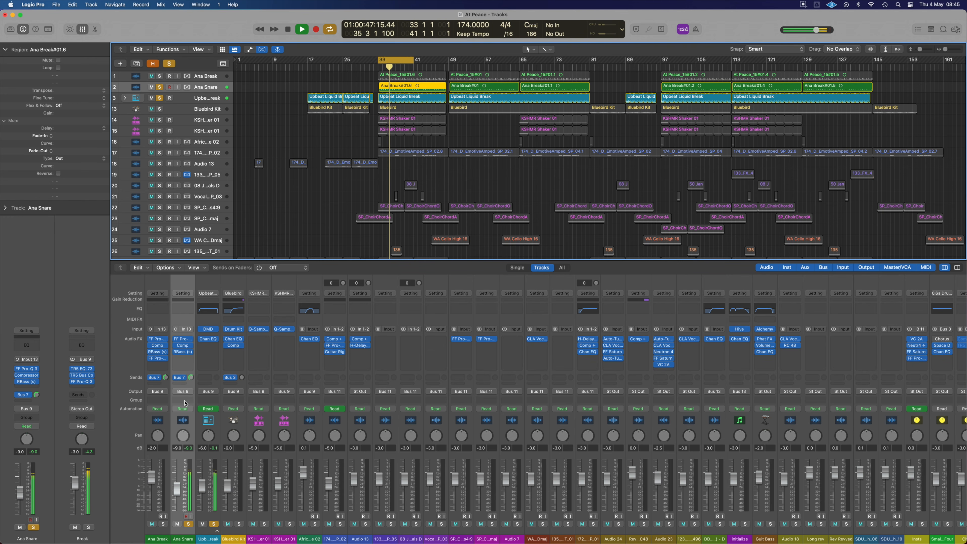
# - Isolate the Drm Rm reverb bus in the mixer by soloing it while the loop plays
pyautogui.hscroll(1, 189, 399)
pyautogui.hscroll(3, 190, 399)
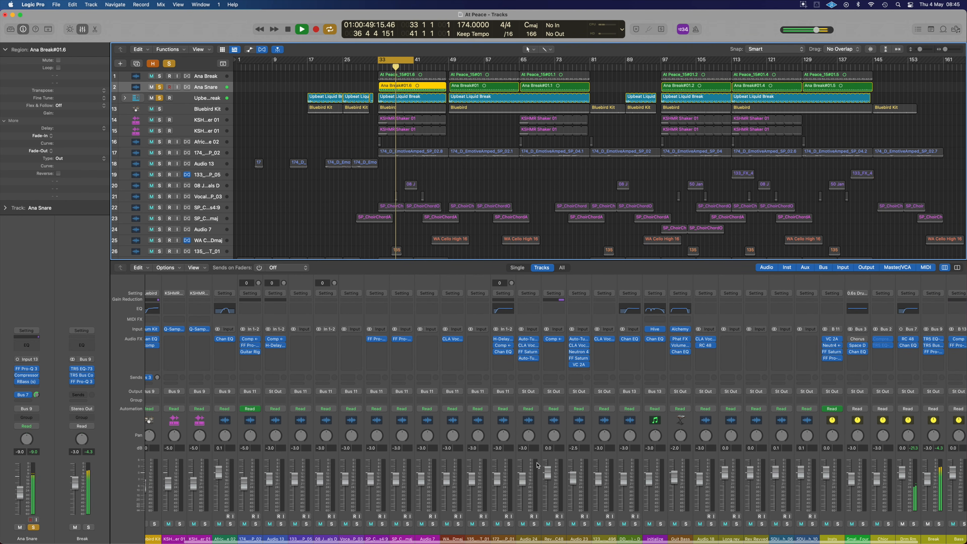
pyautogui.click(913, 522)
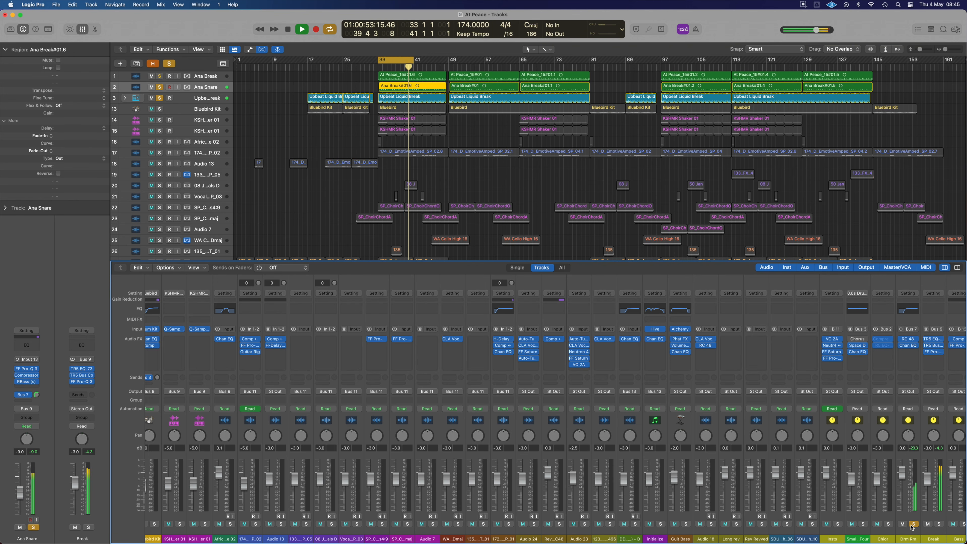
pyautogui.click(913, 524)
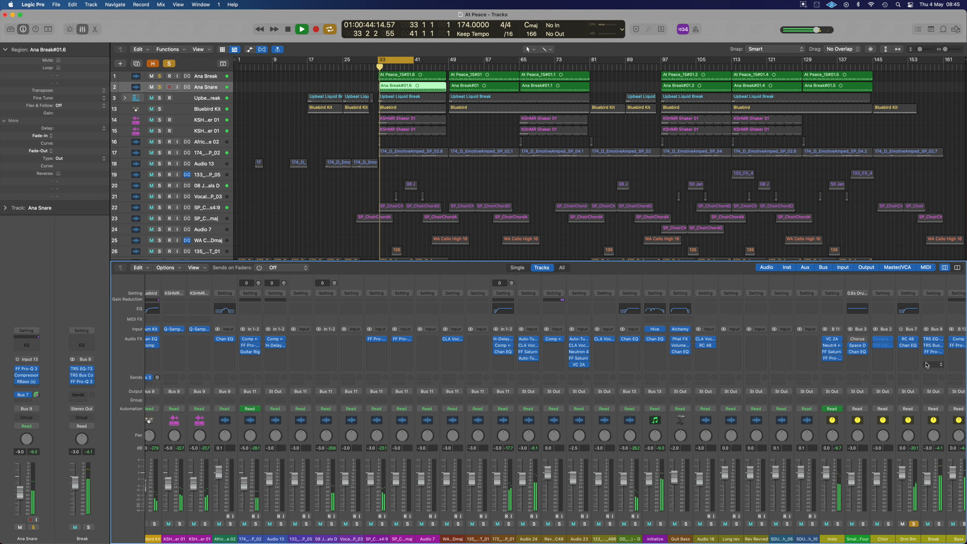
# - Review the RC 48 reverb and Channel EQ settings on the Drm Rm bus, and close both plug-ins
pyautogui.click(909, 340)
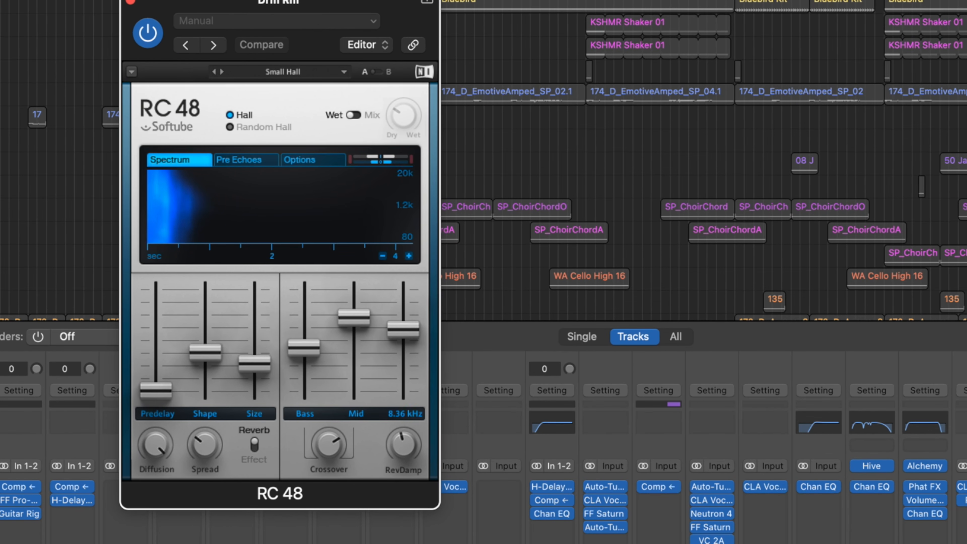
pyautogui.click(963, 500)
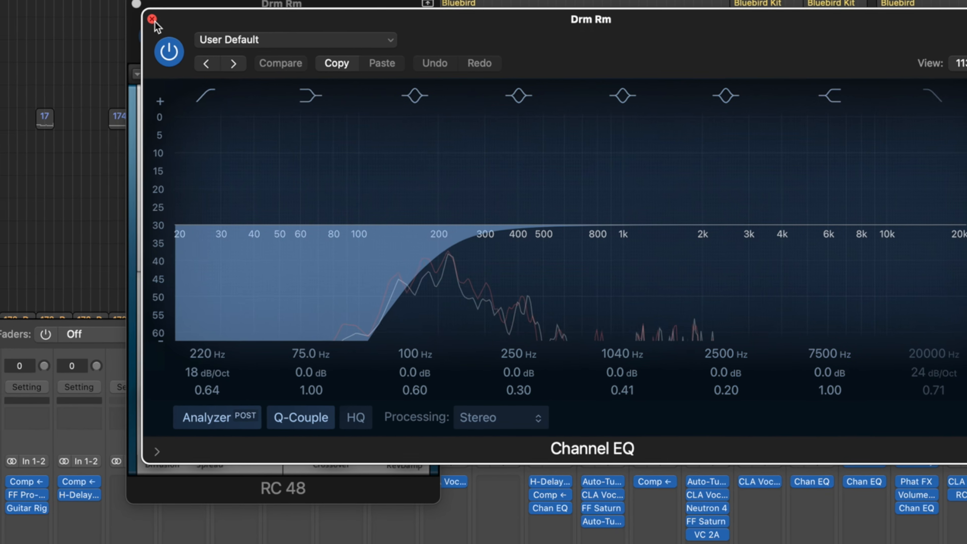
pyautogui.click(147, 16)
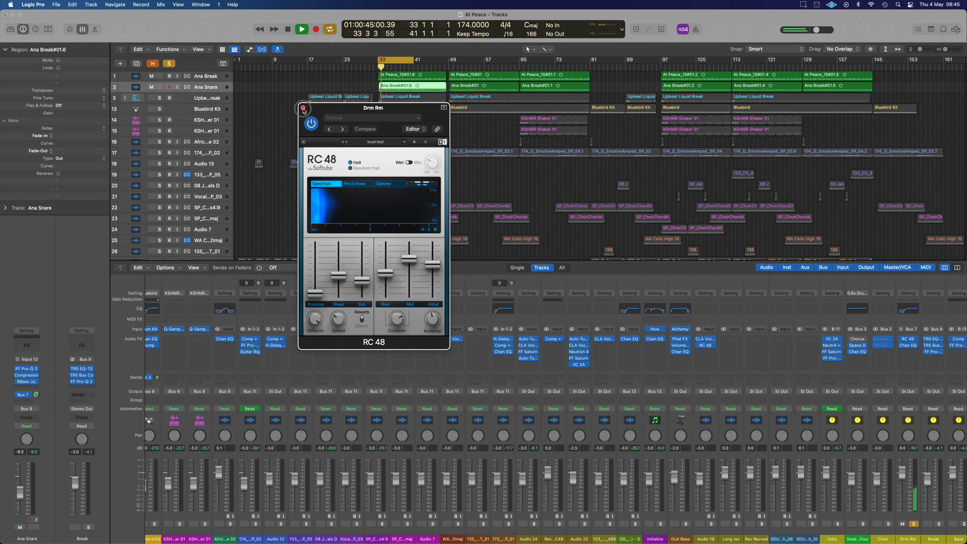
pyautogui.click(297, 104)
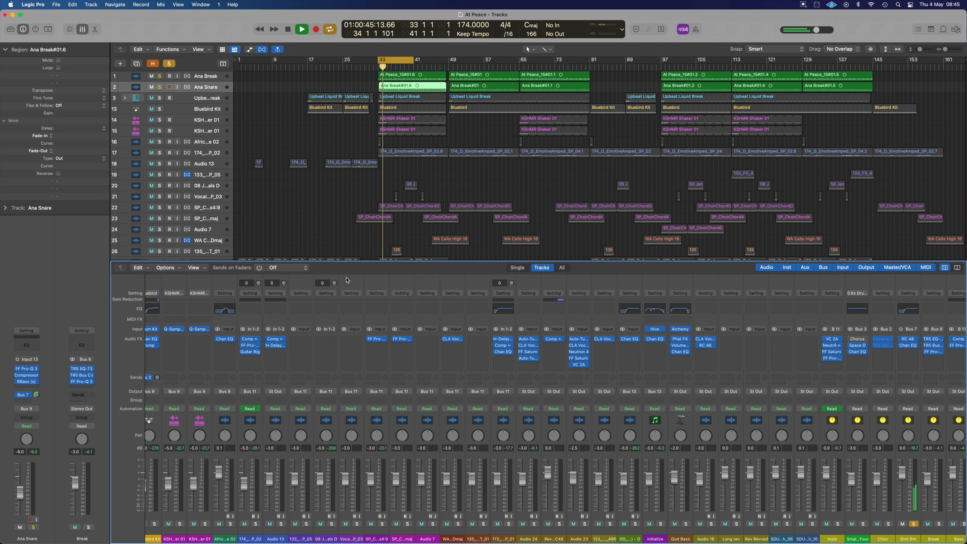
# - Audition Ana Break and Ana Snare together in solo, and unsolo both channels
pyautogui.hscroll(-4, 349, 315)
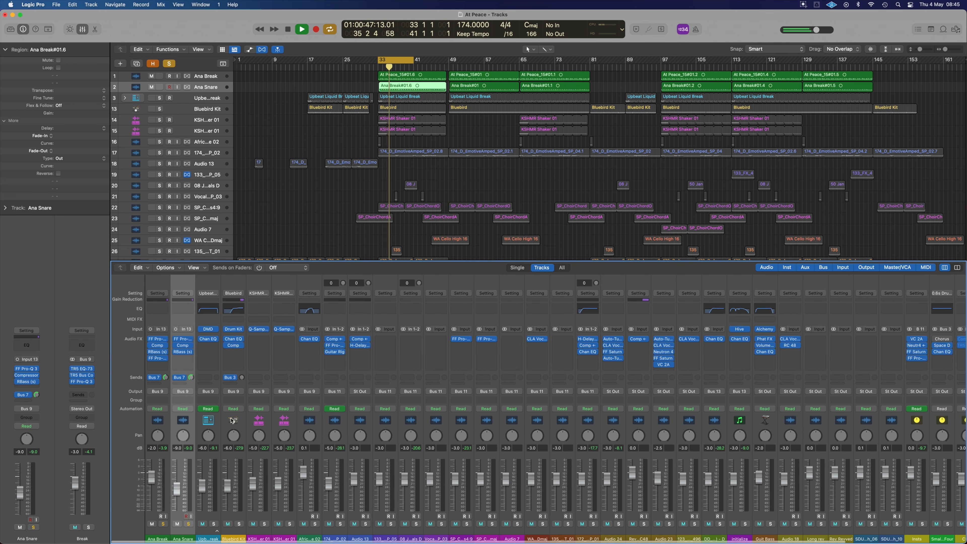
pyautogui.click(188, 524)
pyautogui.click(164, 524)
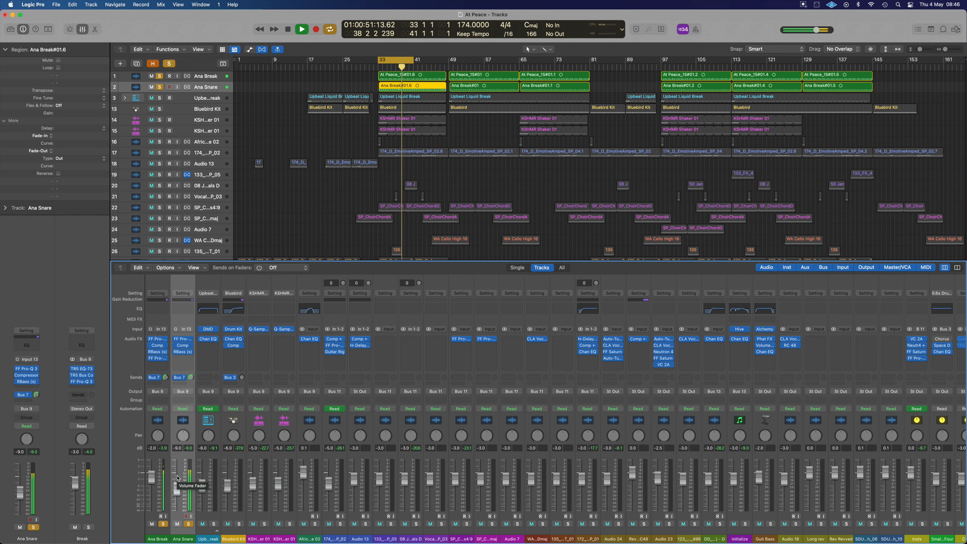
pyautogui.click(188, 524)
pyautogui.click(163, 524)
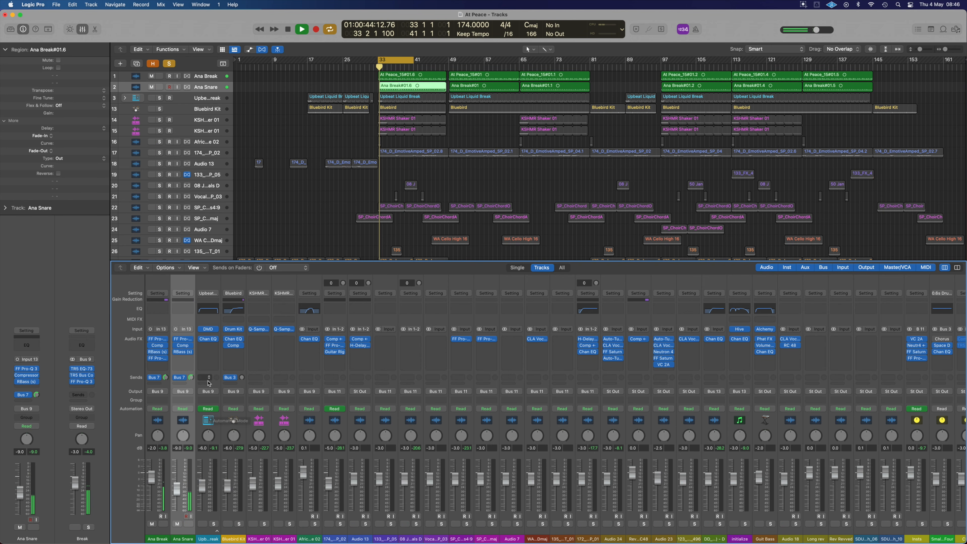
# - Audition the Upbeat Liquid Break channel in solo, unsolo it and stop playback
pyautogui.click(214, 524)
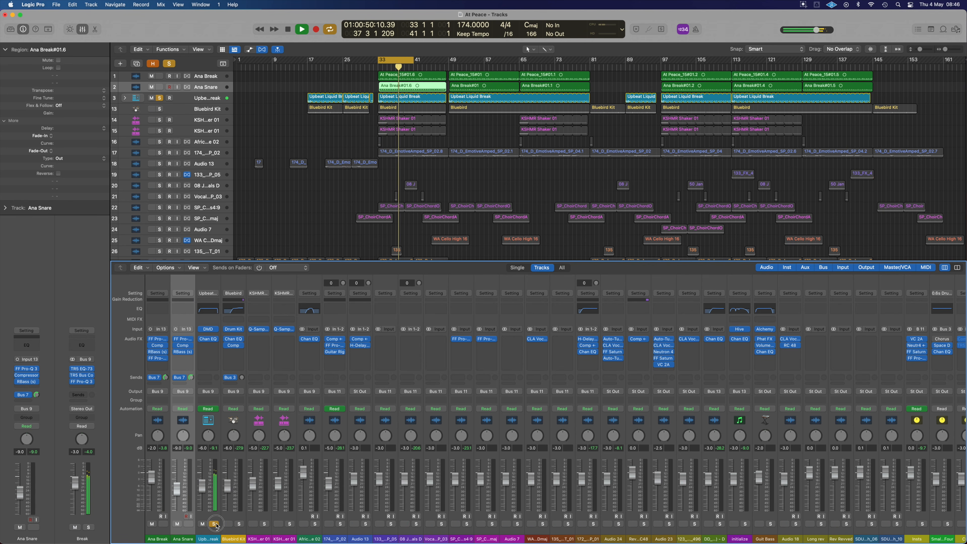
pyautogui.click(213, 524)
pyautogui.press('space')
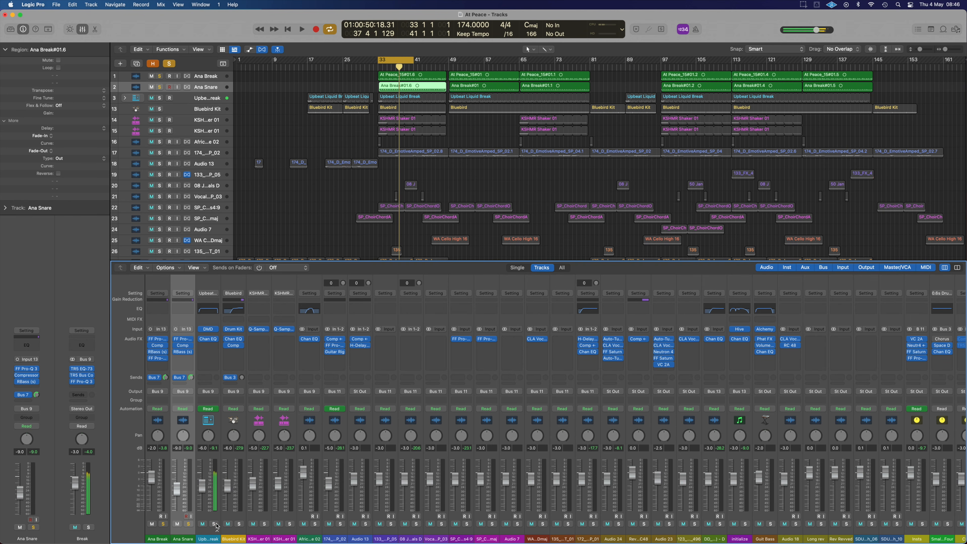
# - Play Ana Snare in solo and review the FF Pro-Q 3 curve and Compressor settings on its channel
pyautogui.click(188, 524)
pyautogui.press('space')
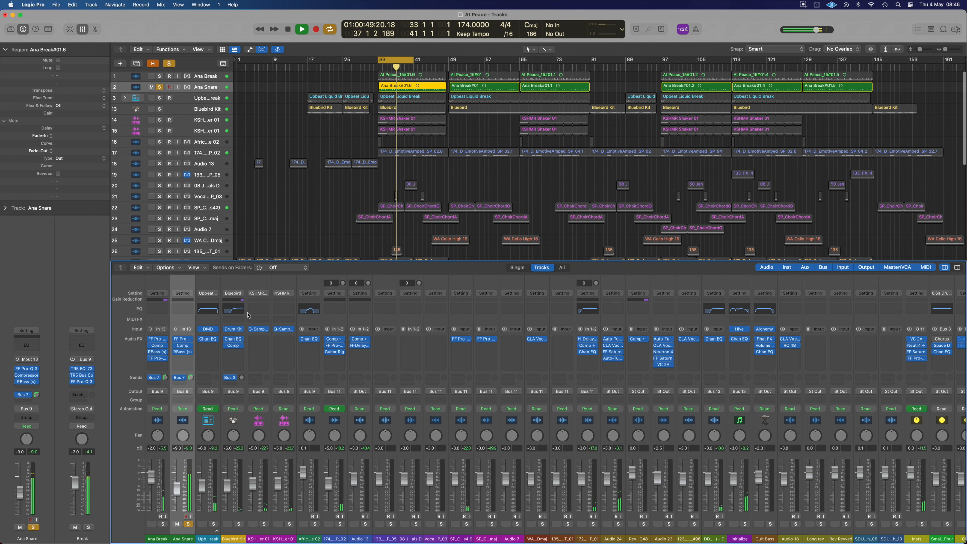
pyautogui.click(185, 339)
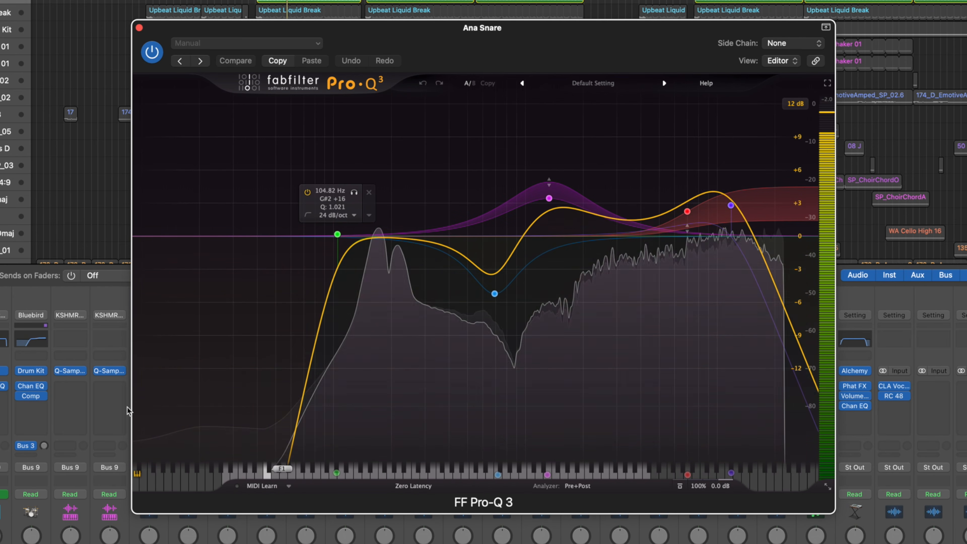
pyautogui.moveTo(499, 303)
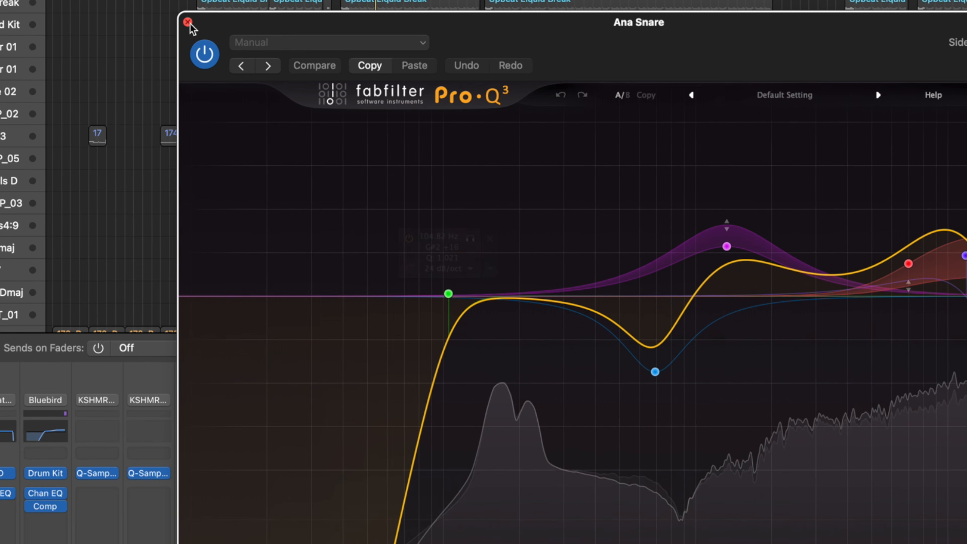
pyautogui.click(222, 51)
pyautogui.click(0, 506)
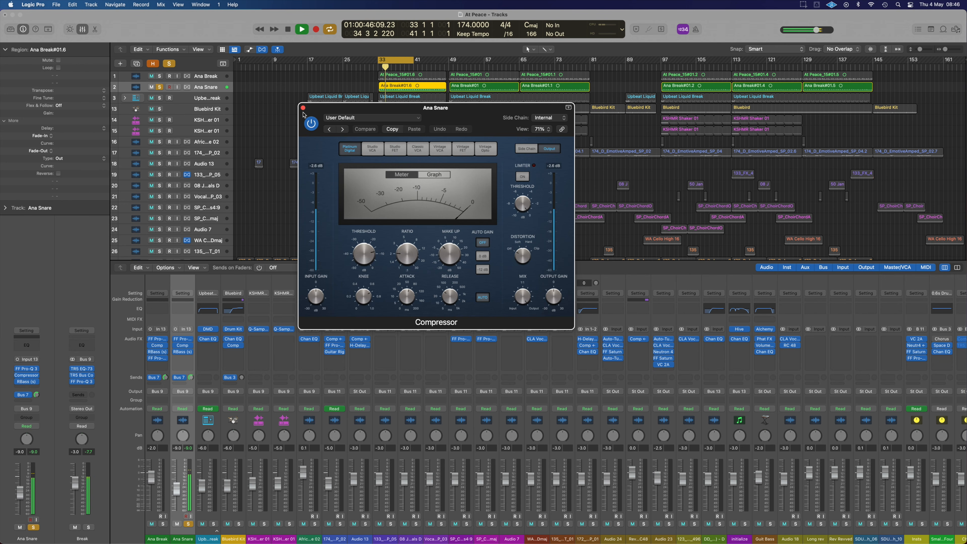
pyautogui.click(303, 109)
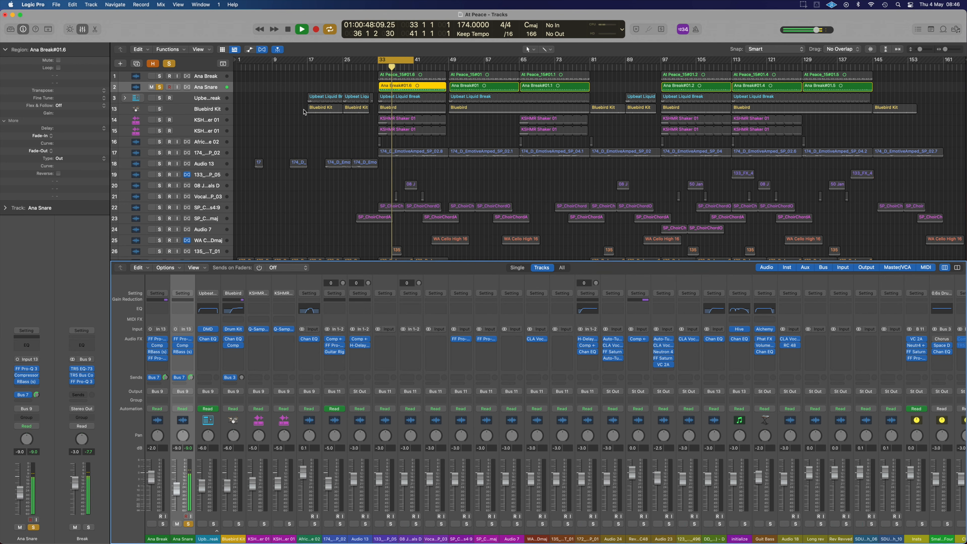
# - Review the RBass plug-in on Ana Snare, and layer Ana Break and Upbeat Liquid Break in solo with it
pyautogui.click(185, 354)
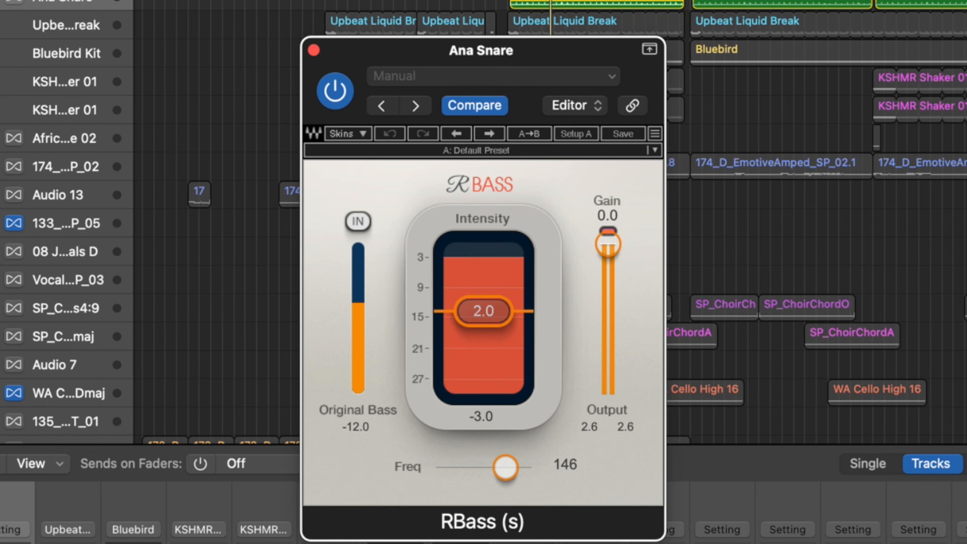
pyautogui.click(18, 540)
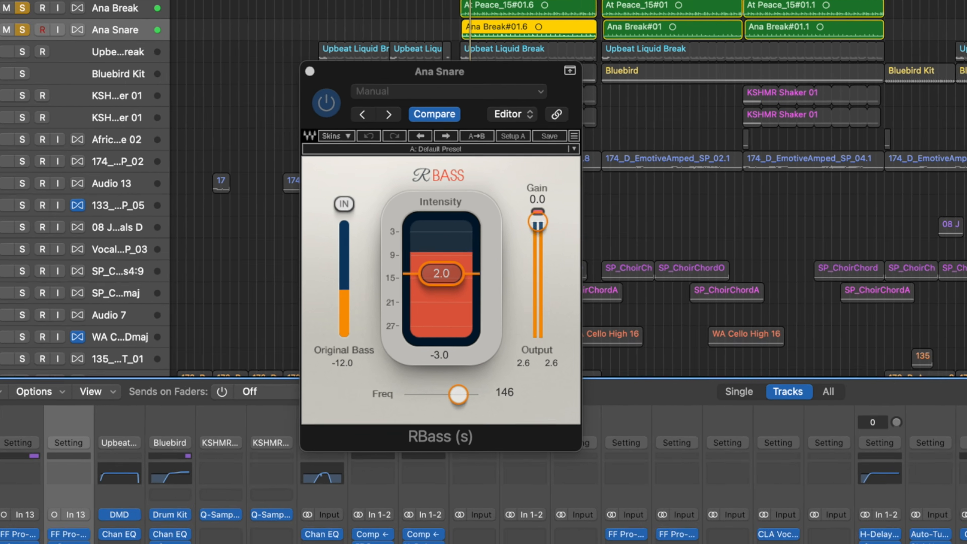
pyautogui.press('i')
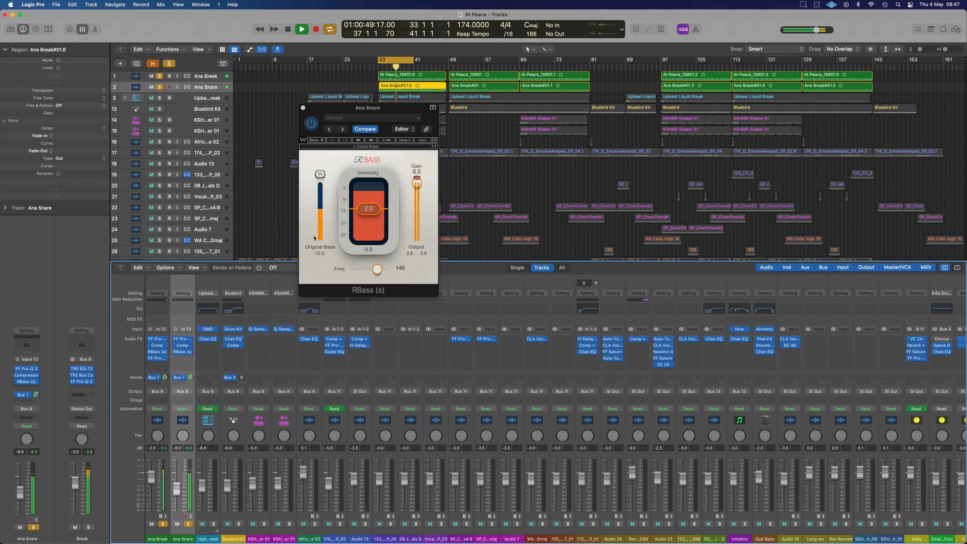
pyautogui.press('super+w')
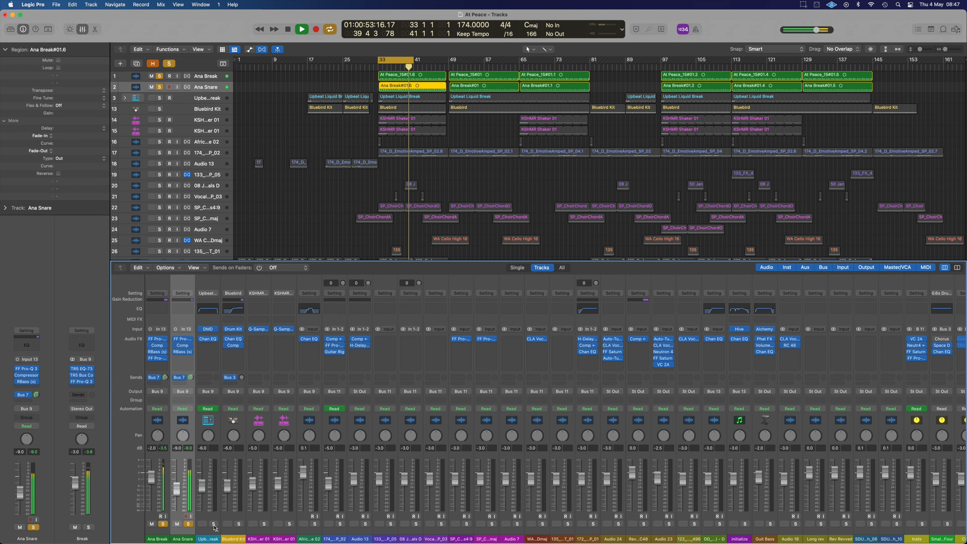
pyautogui.click(214, 525)
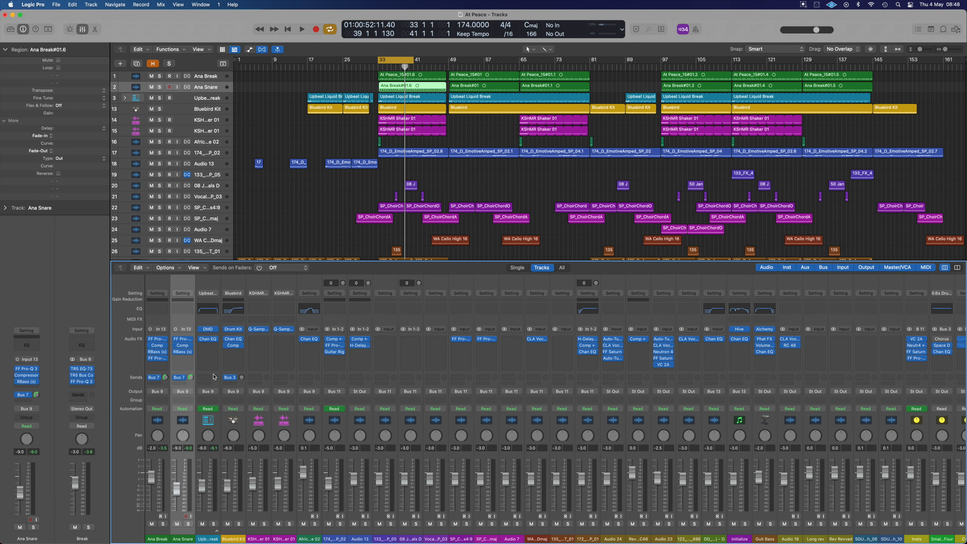
# - Solo the Bluebird Kit track, turn off cycle playback, play it and open its Channel EQ
pyautogui.click(216, 110)
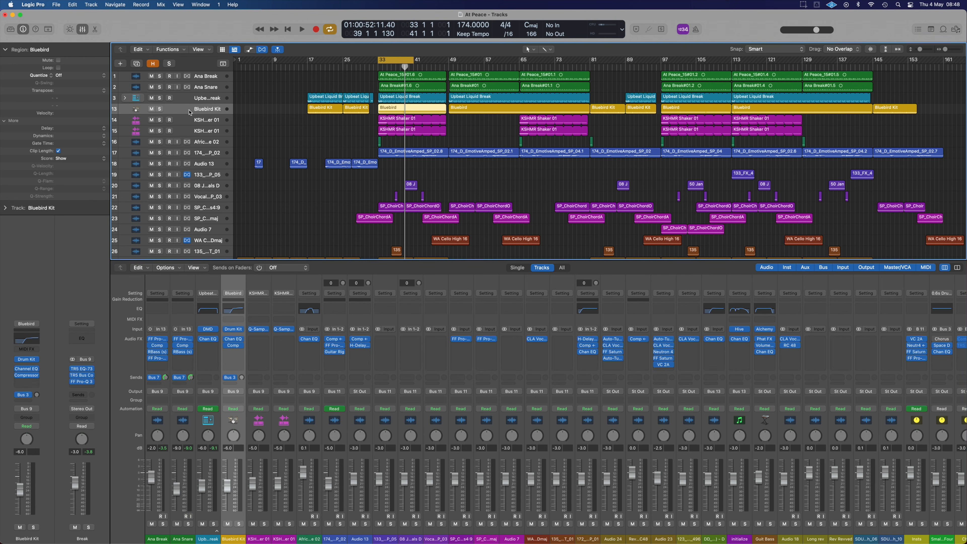
pyautogui.click(160, 109)
pyautogui.click(387, 61)
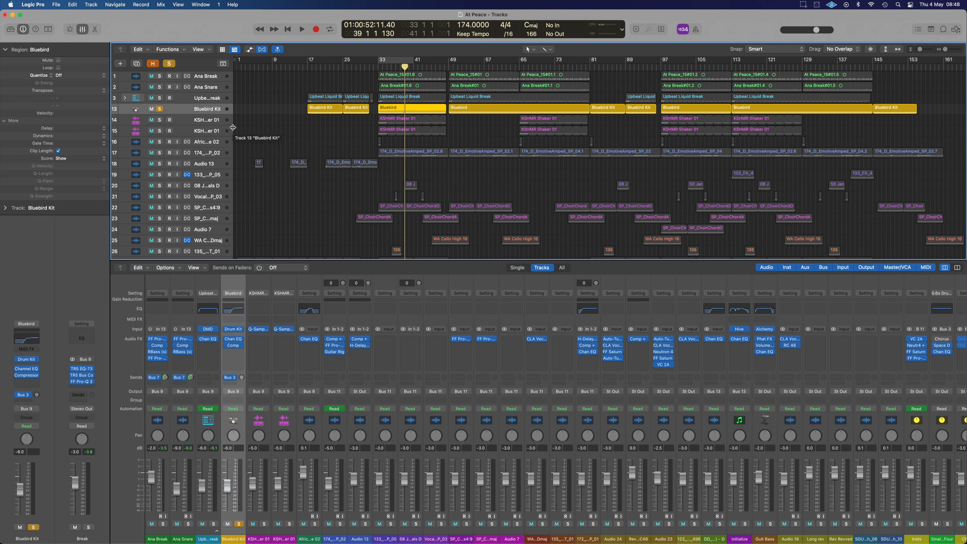
pyautogui.press('space')
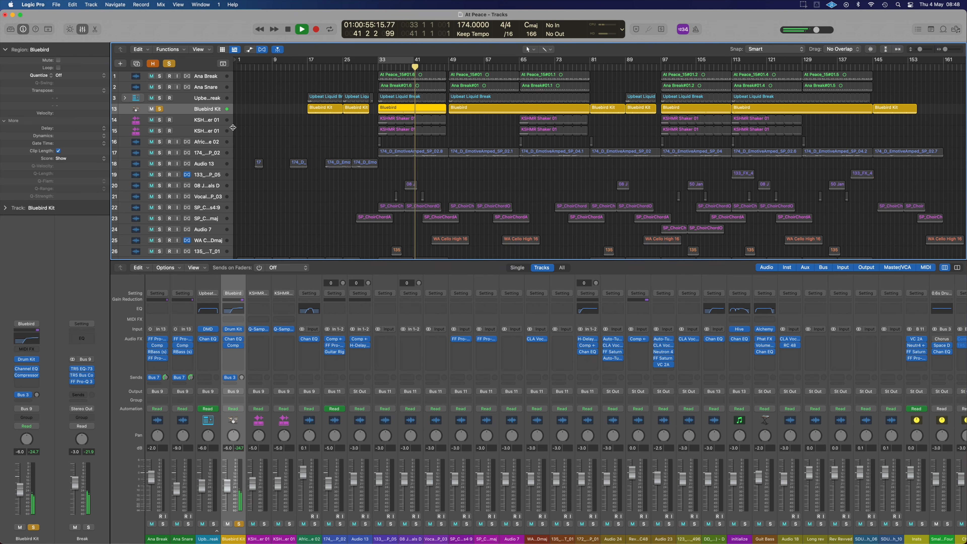
pyautogui.click(234, 339)
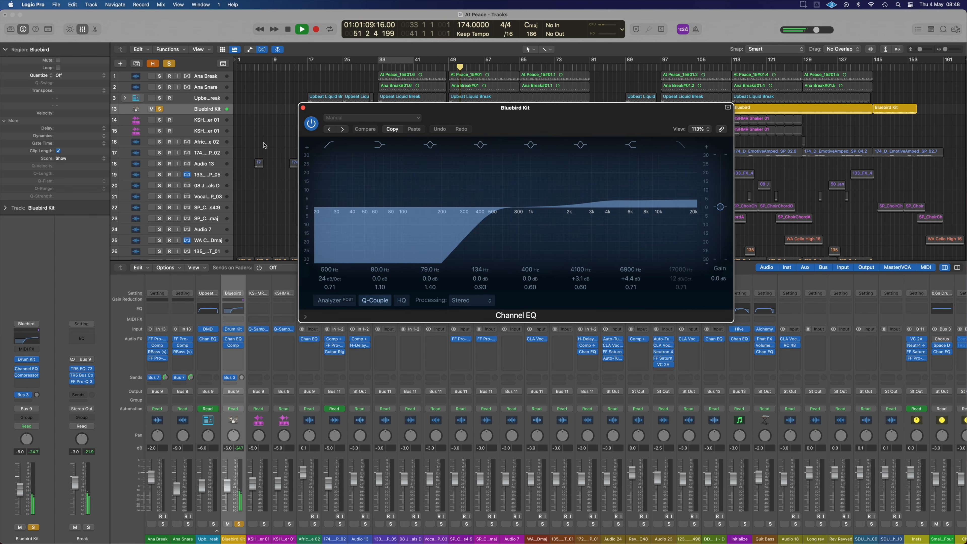
# - Audition Bluebird Kit layered with Ana Break, Ana Snare and Upbeat Liquid Break in solo, and leave only Bluebird Kit soloed
pyautogui.click(159, 76)
pyautogui.click(159, 87)
pyautogui.click(160, 98)
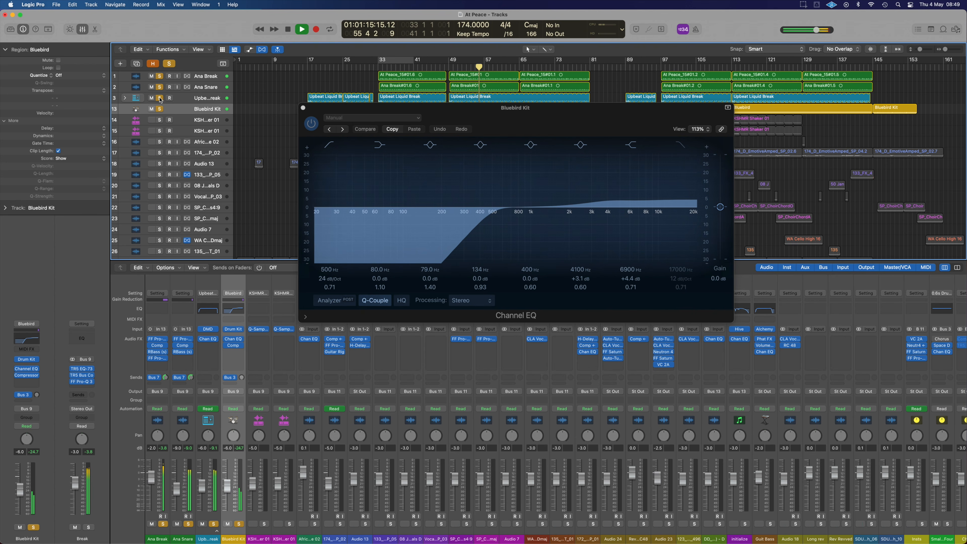
pyautogui.press('space')
pyautogui.click(160, 98)
pyautogui.click(160, 87)
pyautogui.click(205, 77)
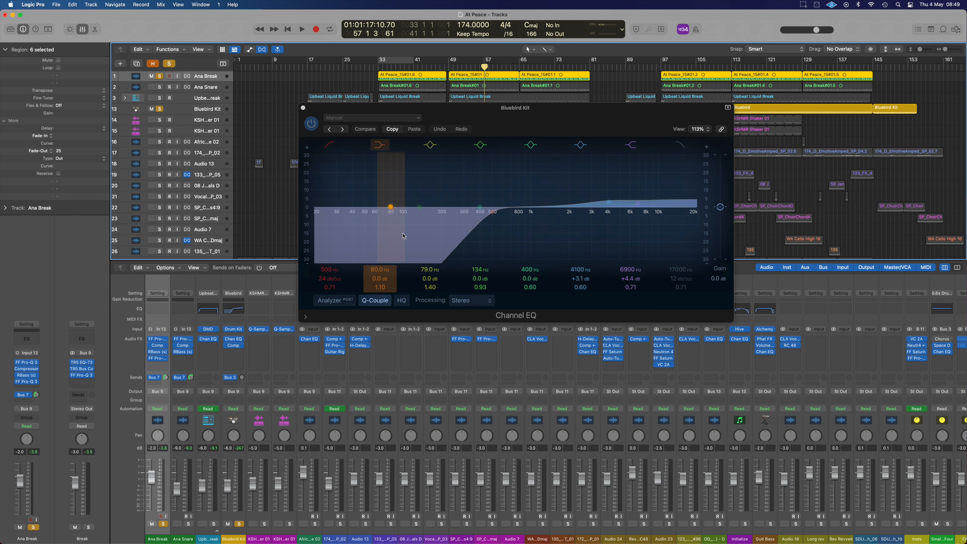
pyautogui.click(160, 77)
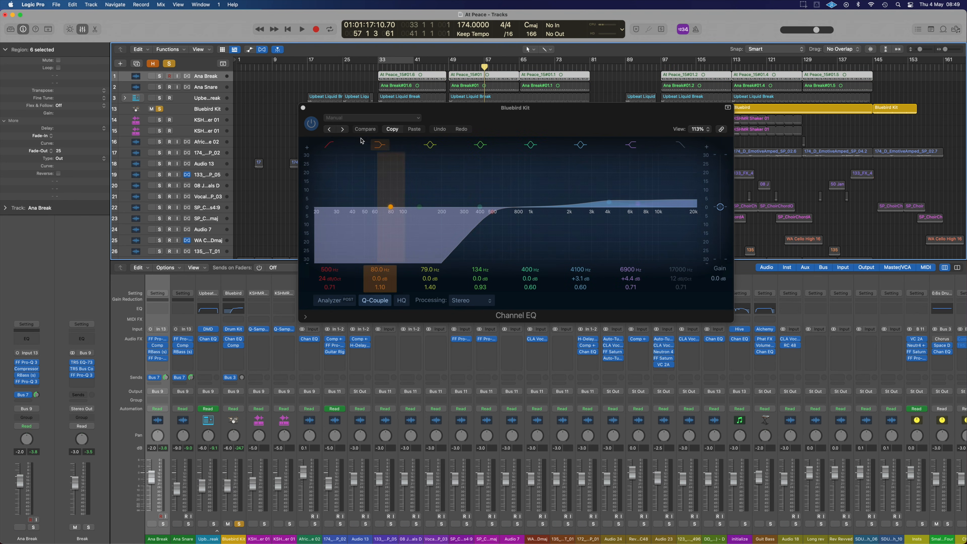
# - Compare Bluebird Kit with and without its Channel EQ by bypassing and re-enabling the plug-in during playback
pyautogui.click(312, 123)
pyautogui.press('space')
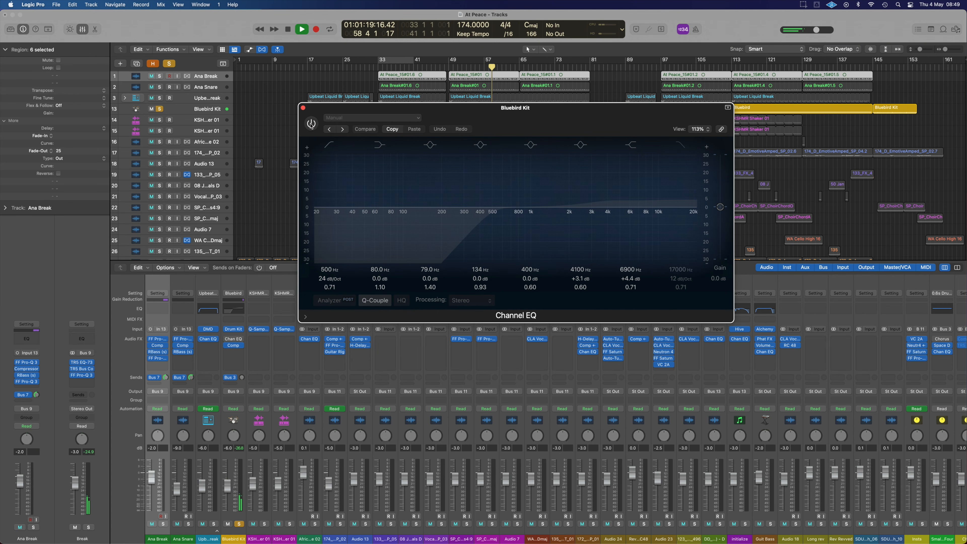
pyautogui.click(312, 124)
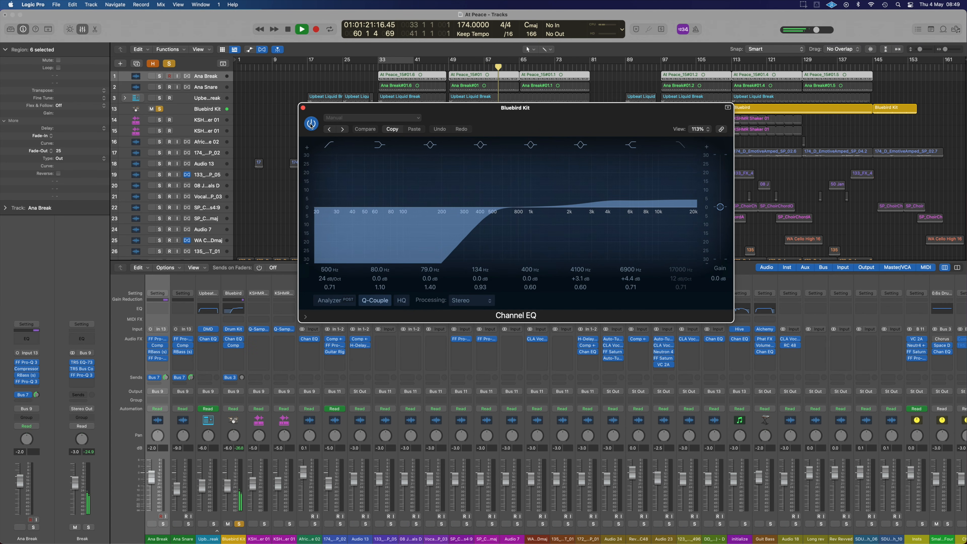
# - Repeat the Channel EQ bypass comparison on the soloed Bluebird Kit and stop playback
pyautogui.click(311, 124)
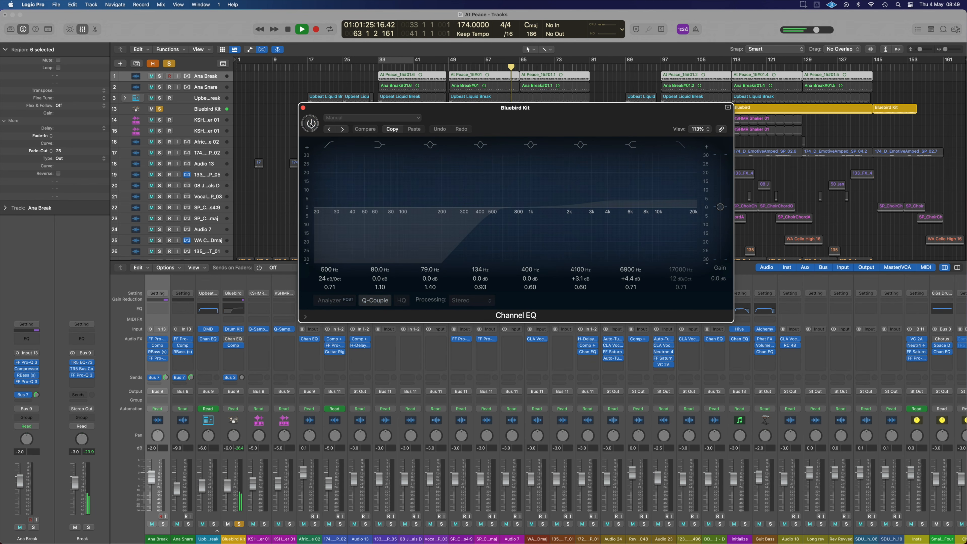
pyautogui.click(311, 124)
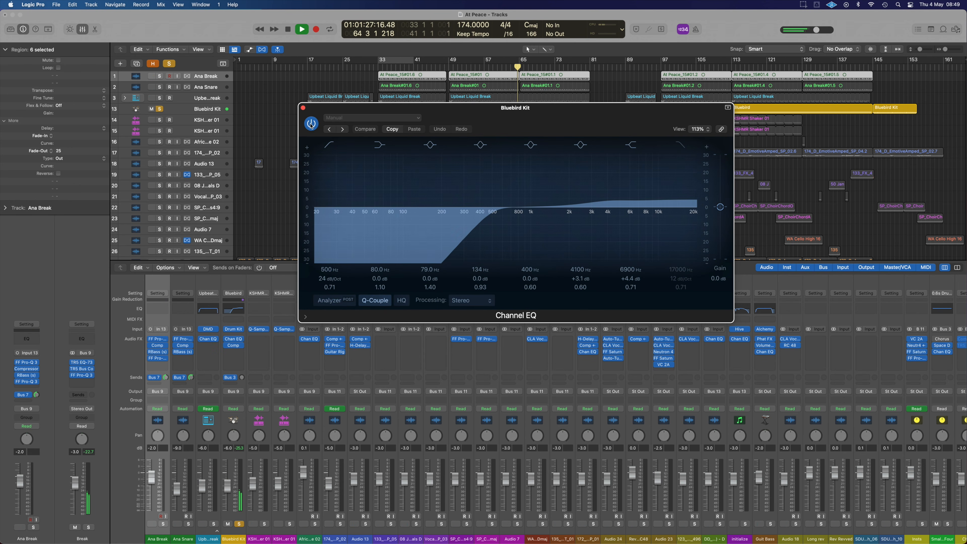
pyautogui.press('space')
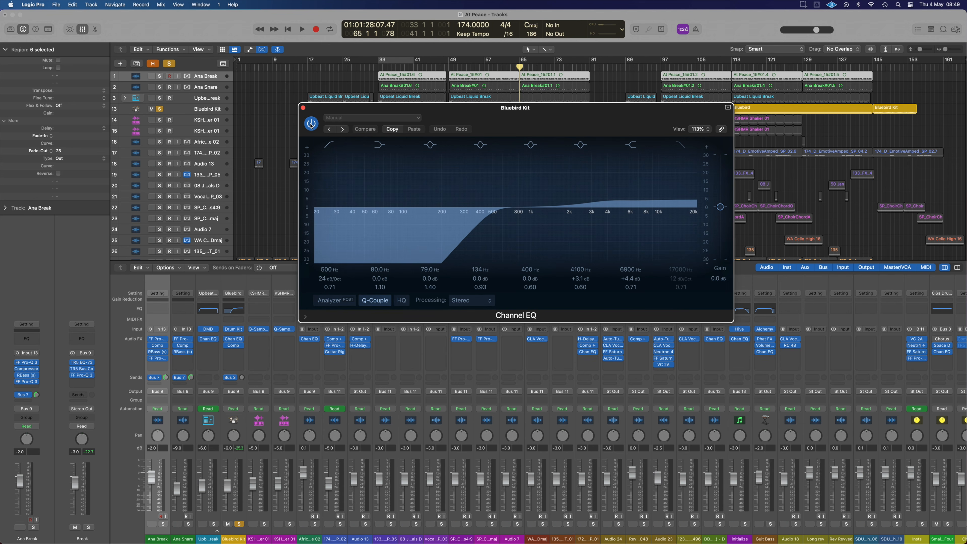
# - Review the Compressor on Bluebird Kit, and close it together with the Channel EQ
pyautogui.click(234, 346)
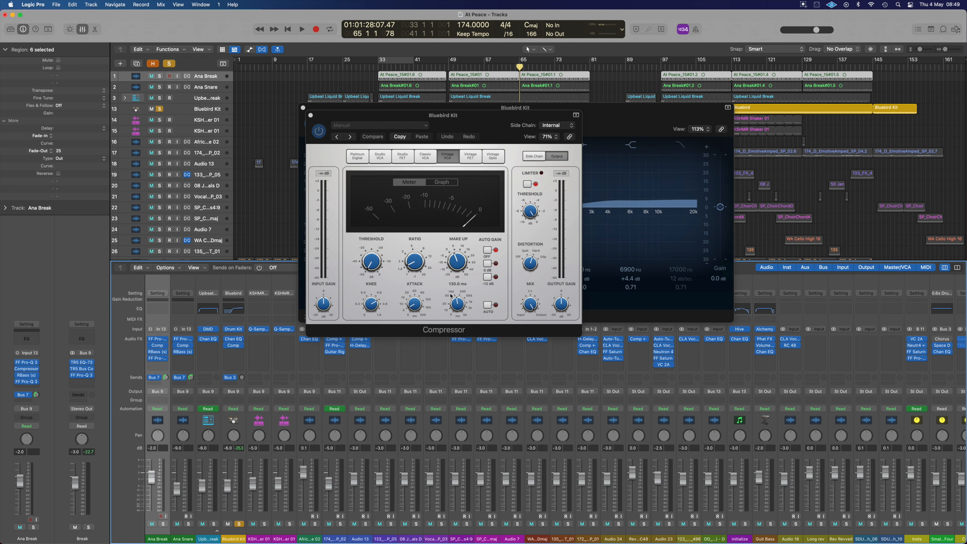
pyautogui.click(308, 113)
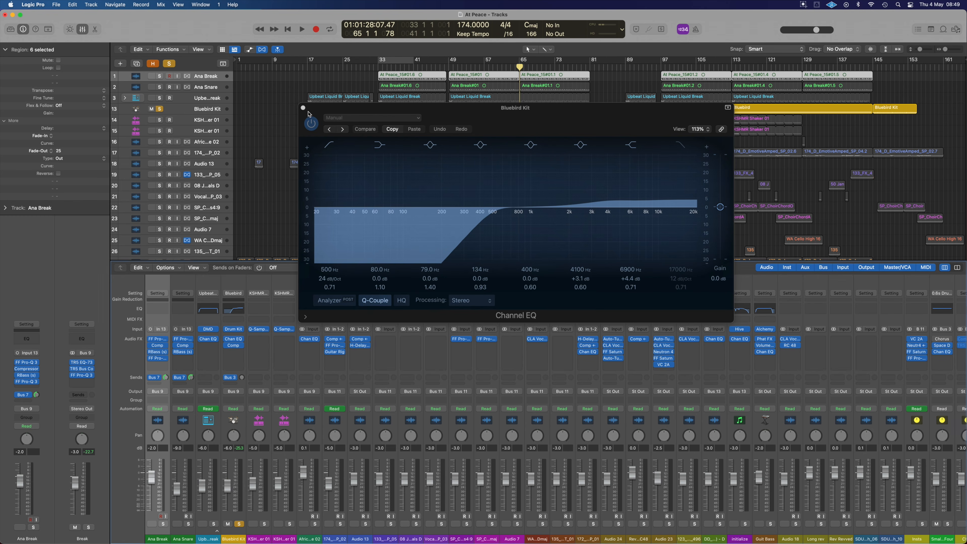
pyautogui.click(303, 108)
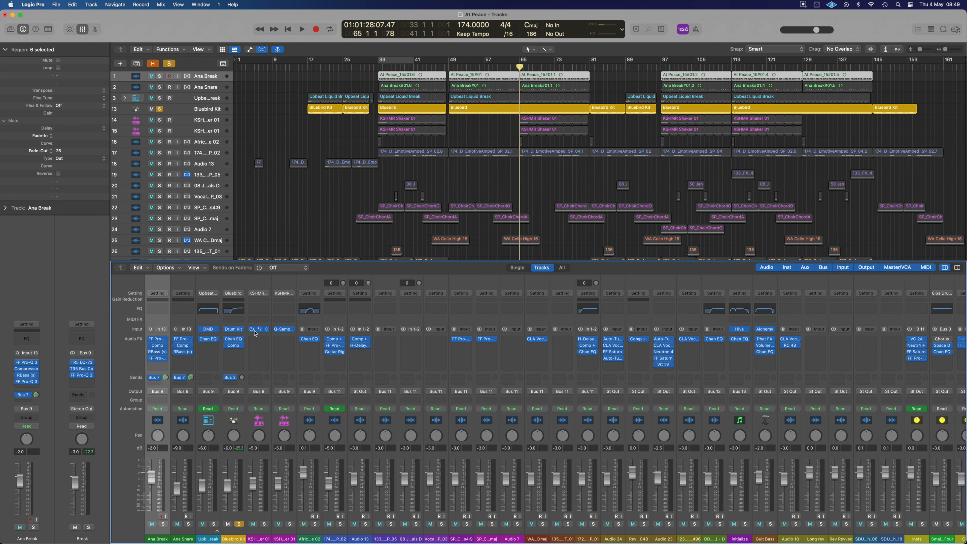
# - Select the first KSHMR Shaker 01 track, review its Quick Sampler instrument and close it
pyautogui.click(263, 540)
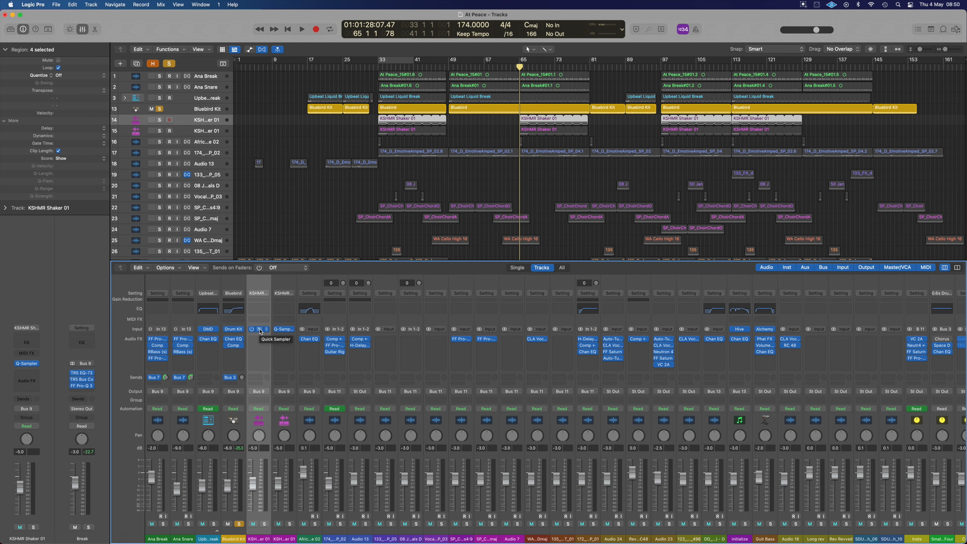
pyautogui.click(260, 329)
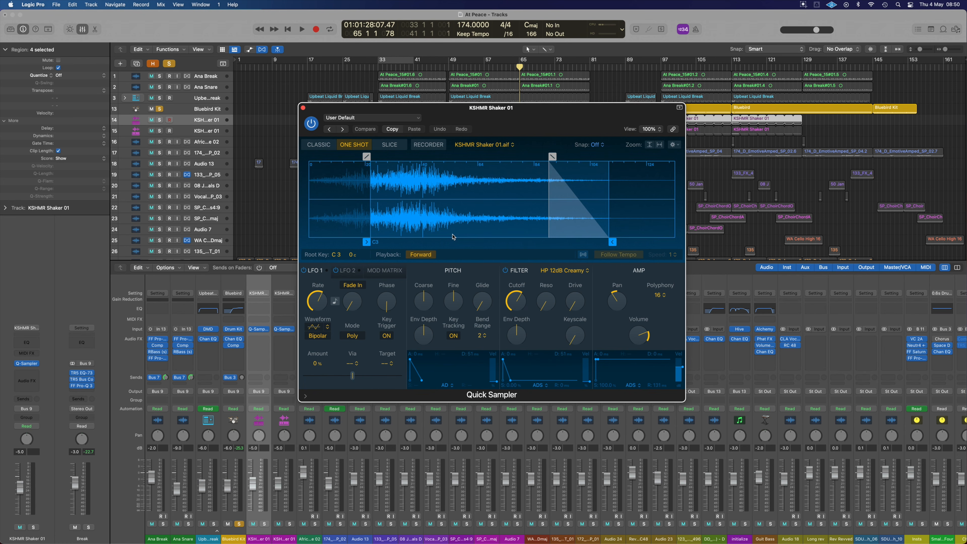
pyautogui.click(303, 109)
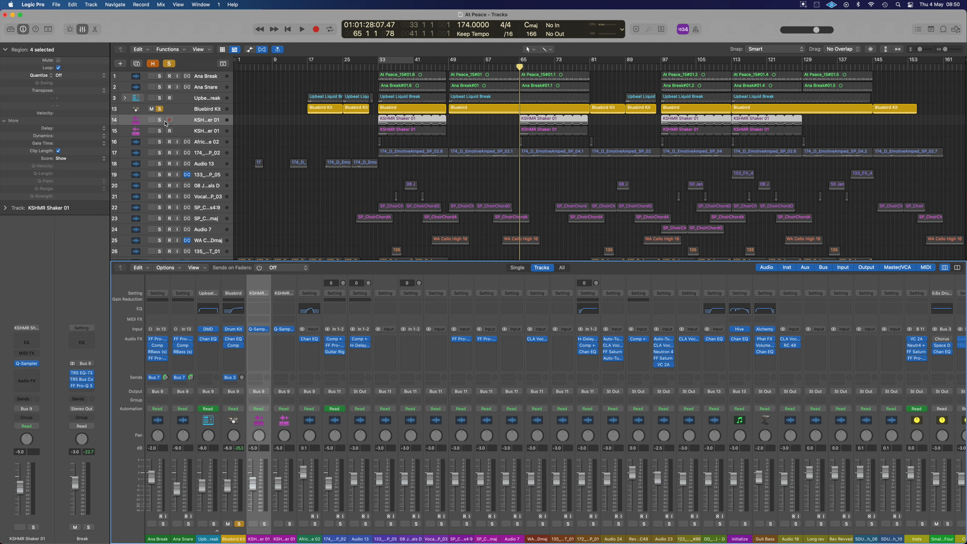
# - Unsolo Bluebird Kit, solo both KSHMR Shaker 01 tracks and play them with the cycle at bar 33 turned on
pyautogui.click(160, 111)
pyautogui.click(160, 121)
pyautogui.click(160, 132)
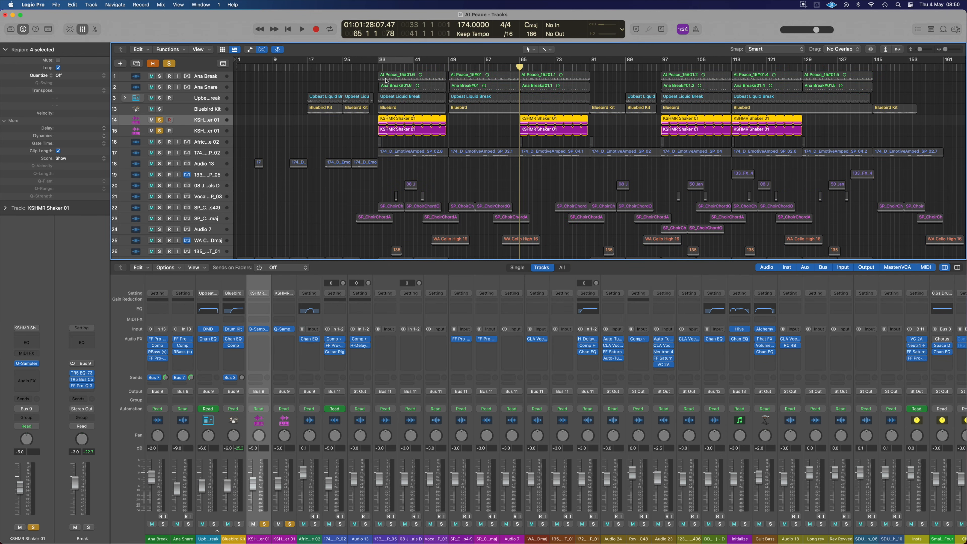
pyautogui.click(391, 59)
pyautogui.press('space')
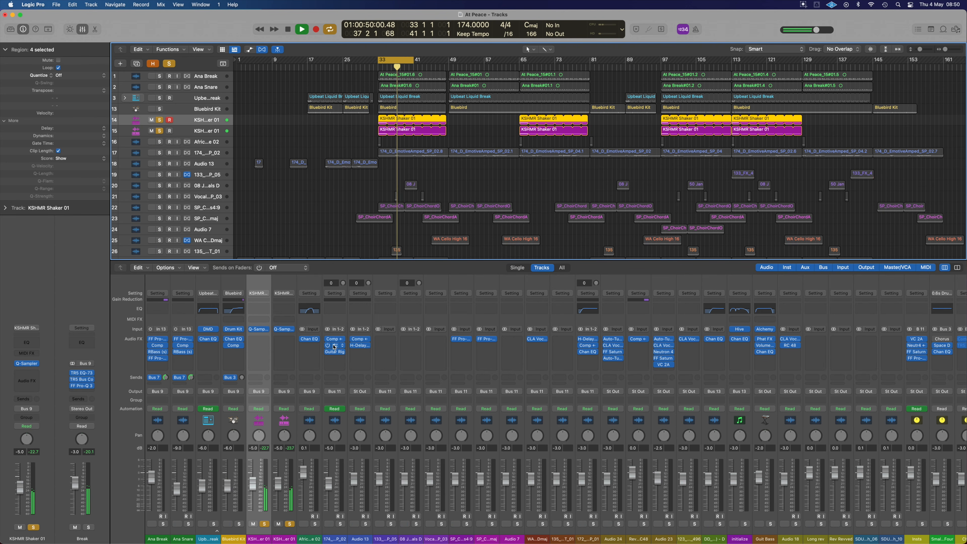
# - Try panning the two KSHMR Shaker 01 tracks hard to opposite sides during playback
pyautogui.moveTo(286, 437); pyautogui.dragTo(287, 379)
pyautogui.moveTo(261, 437); pyautogui.dragTo(272, 521)
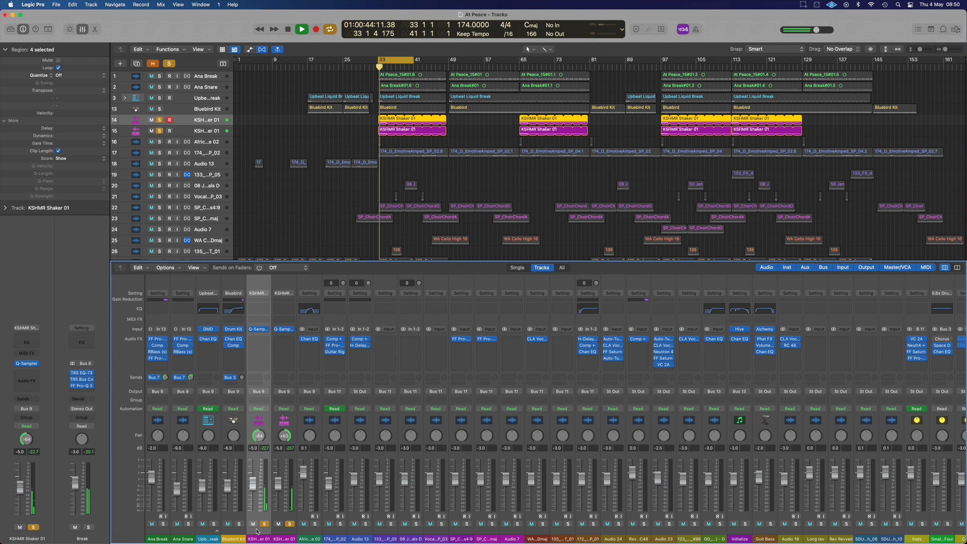
# - Audition the shakers layered in solo with Bluebird Kit, Upbeat Liquid Break, Ana Snare and Ana Break
pyautogui.click(239, 523)
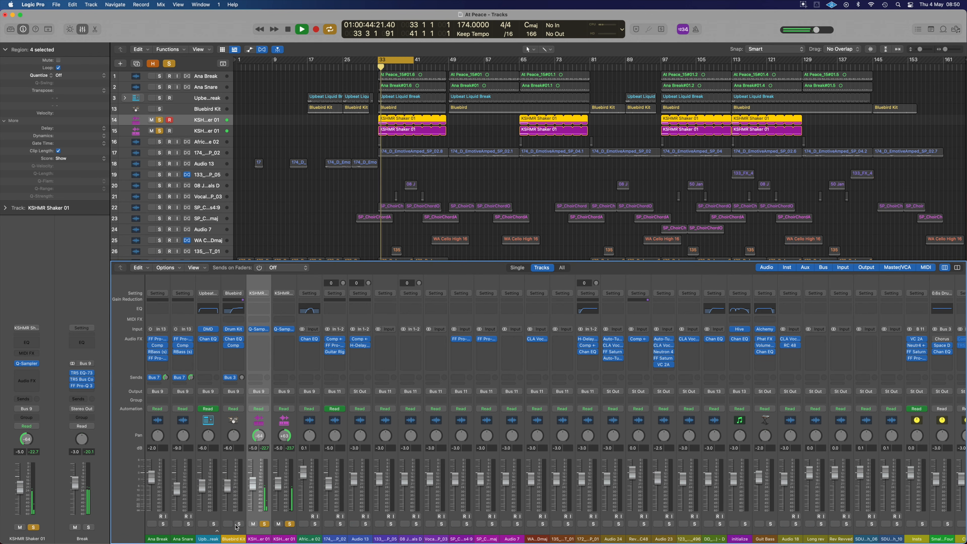
pyautogui.click(213, 523)
pyautogui.click(188, 524)
pyautogui.click(163, 523)
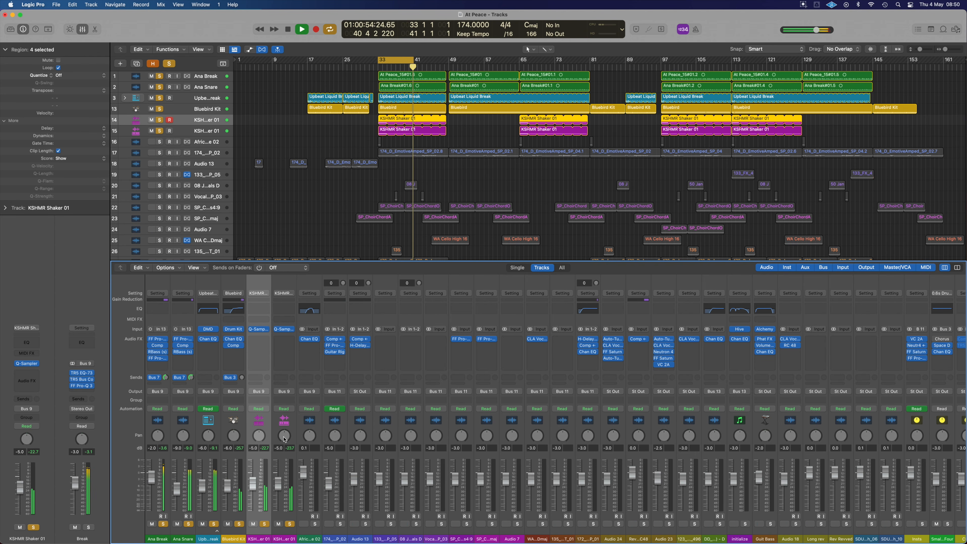
# - Stop playback and unsolo both shakers, Bluebird Kit, Upbeat Liquid Break, Ana Snare and Ana Break
pyautogui.press('space')
pyautogui.click(290, 524)
pyautogui.click(264, 523)
pyautogui.click(239, 524)
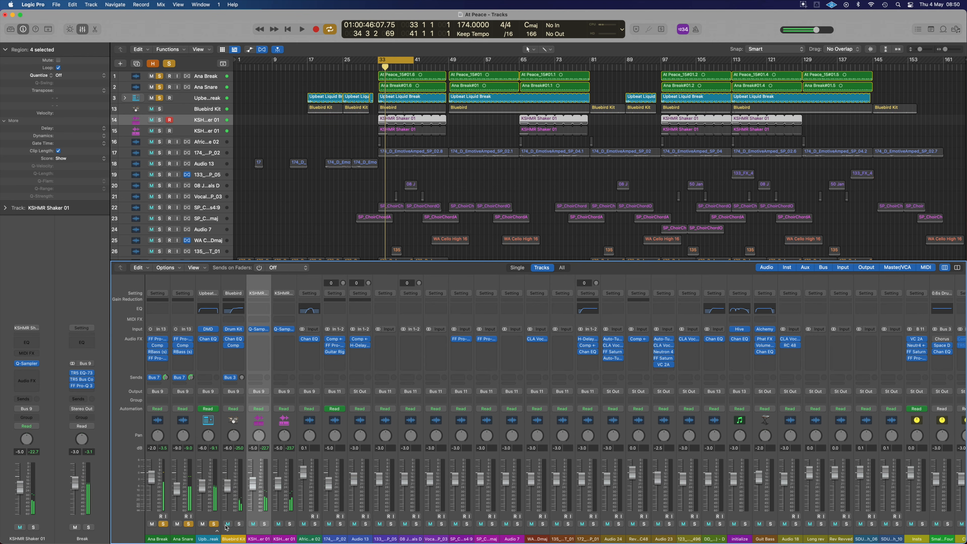
pyautogui.click(213, 524)
pyautogui.click(188, 524)
pyautogui.click(163, 524)
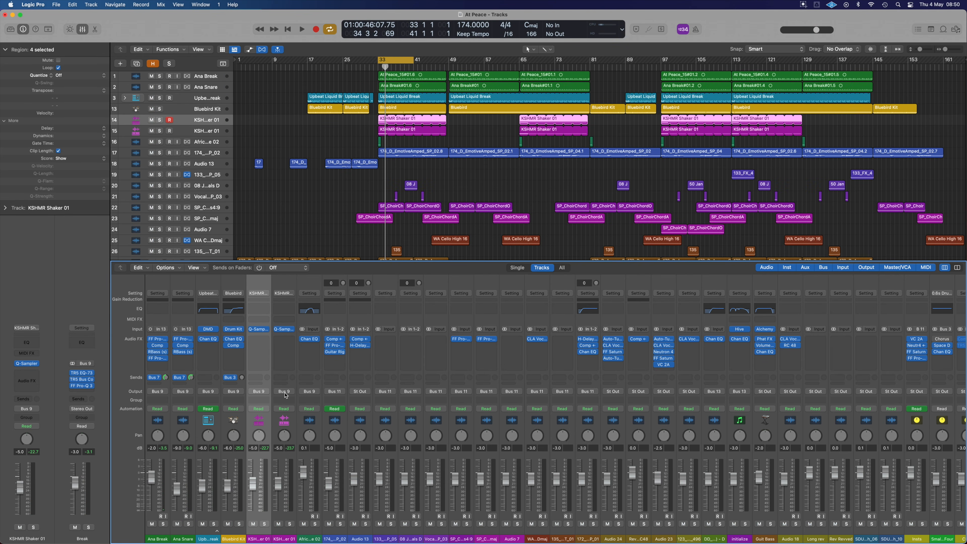
# - Audition the Afric…a 02 track on its own in solo, and unsolo it
pyautogui.click(316, 523)
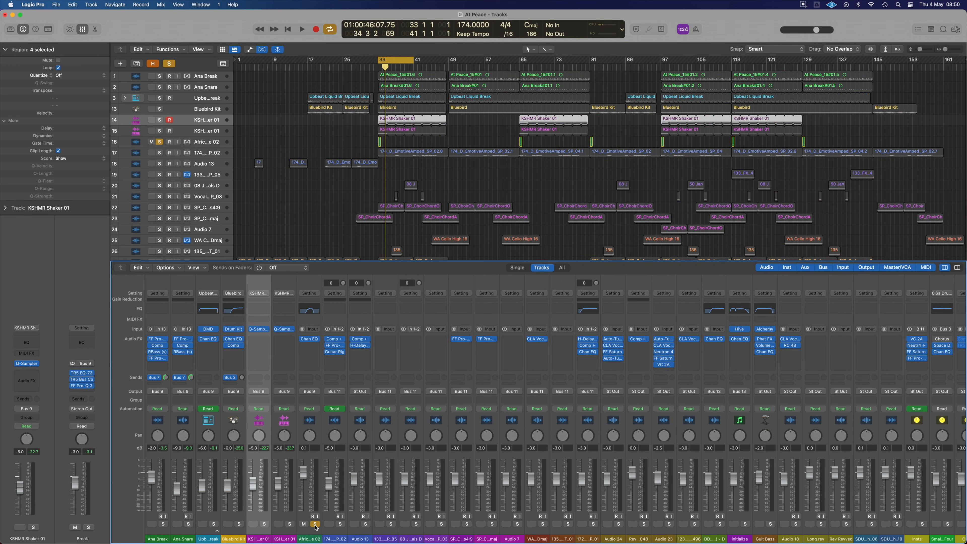
pyautogui.press('space')
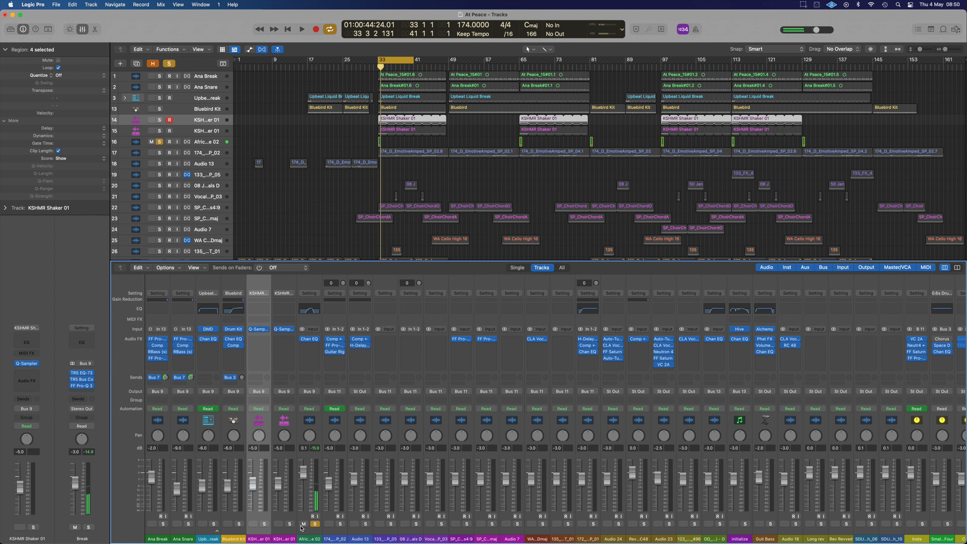
pyautogui.click(315, 524)
# - Solo the Break bus and play the combined drum layers from bar 33
pyautogui.hscroll(3, 697, 508)
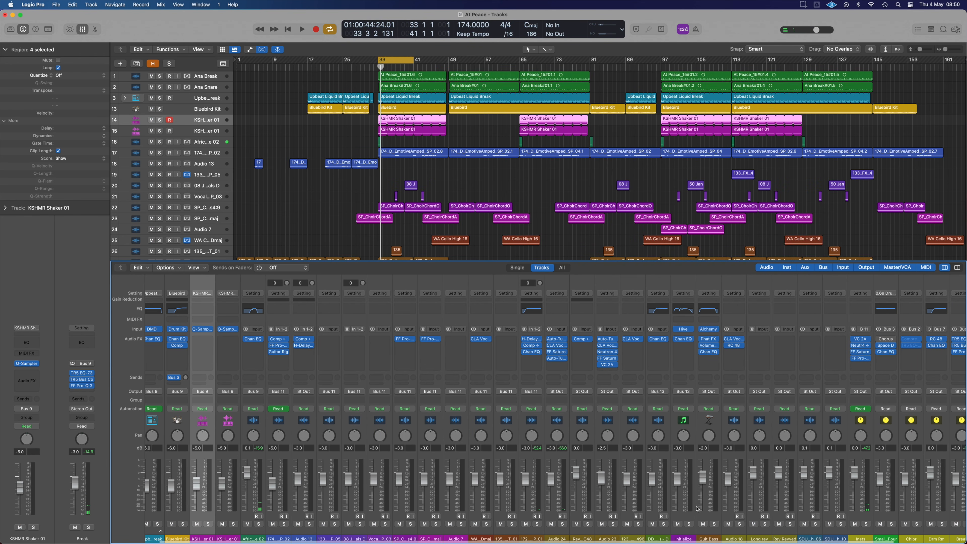
pyautogui.hscroll(3, 885, 521)
pyautogui.click(896, 525)
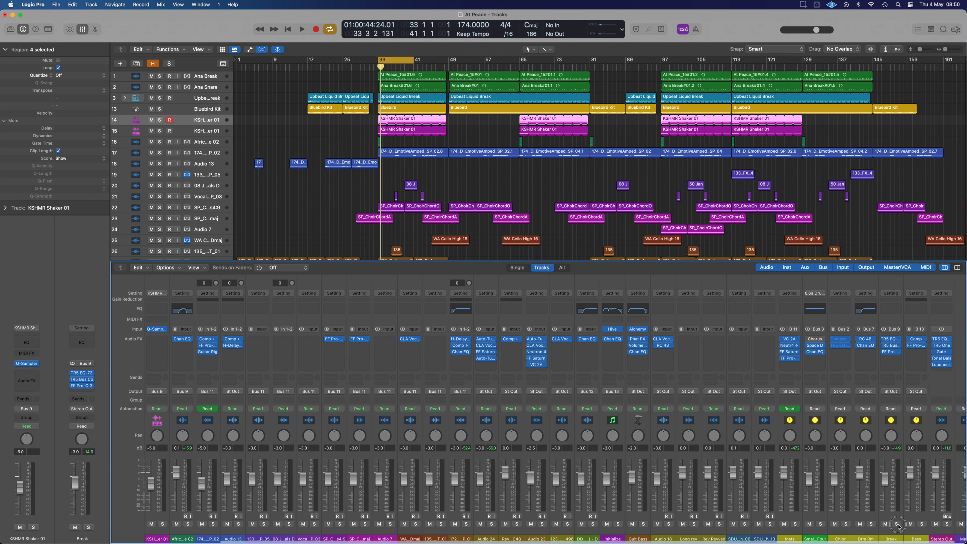
pyautogui.press('space')
pyautogui.press('space')
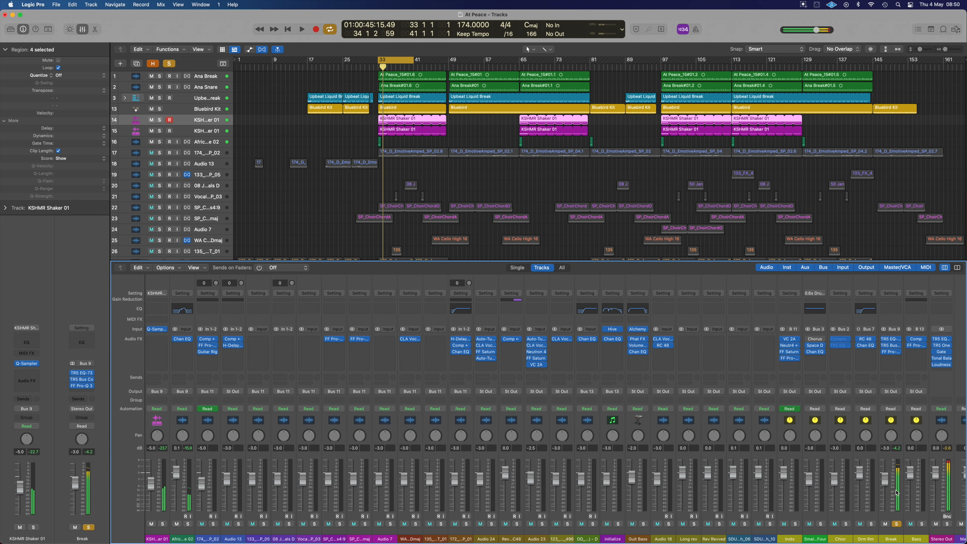
# - Review the TR5 EQ-73 on the Break bus, compare it bypassed and enabled during playback, and close it
pyautogui.click(894, 342)
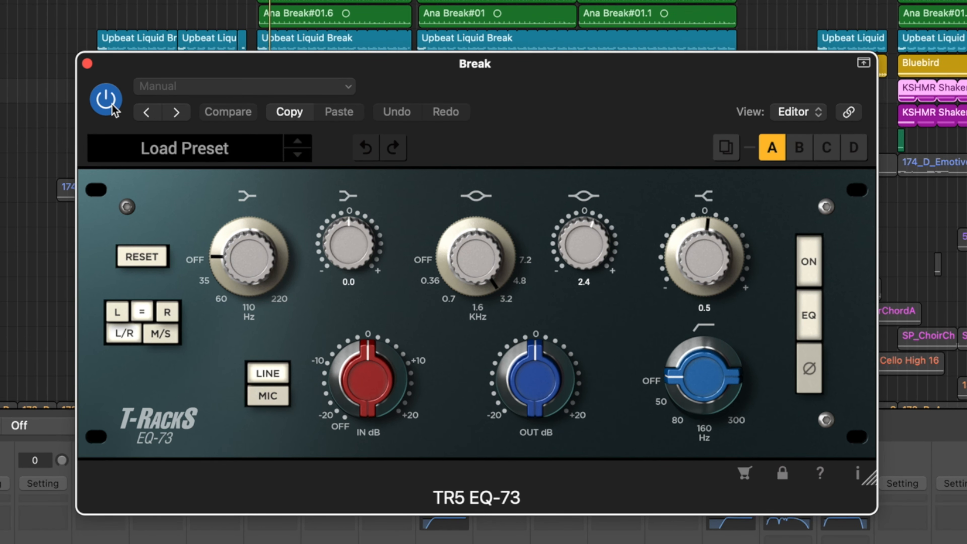
pyautogui.click(108, 102)
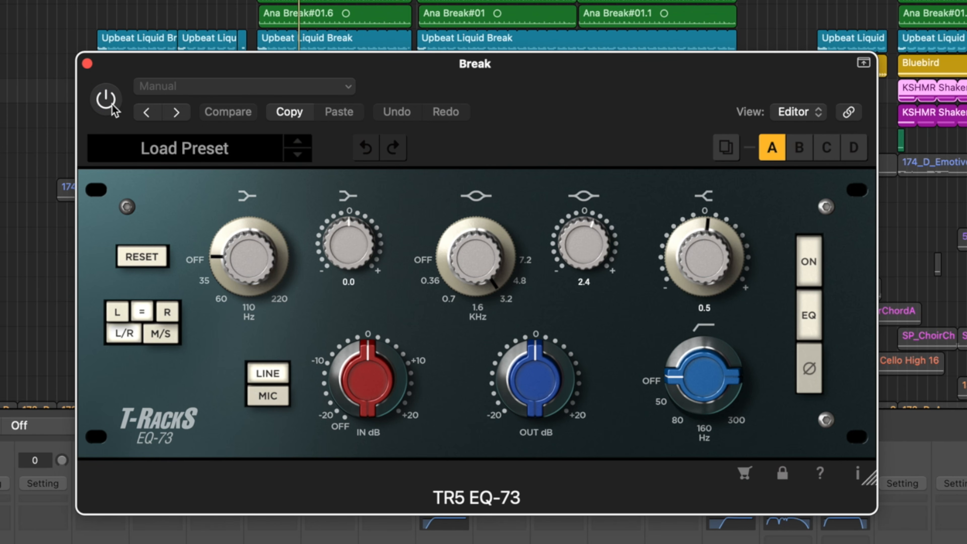
pyautogui.click(112, 105)
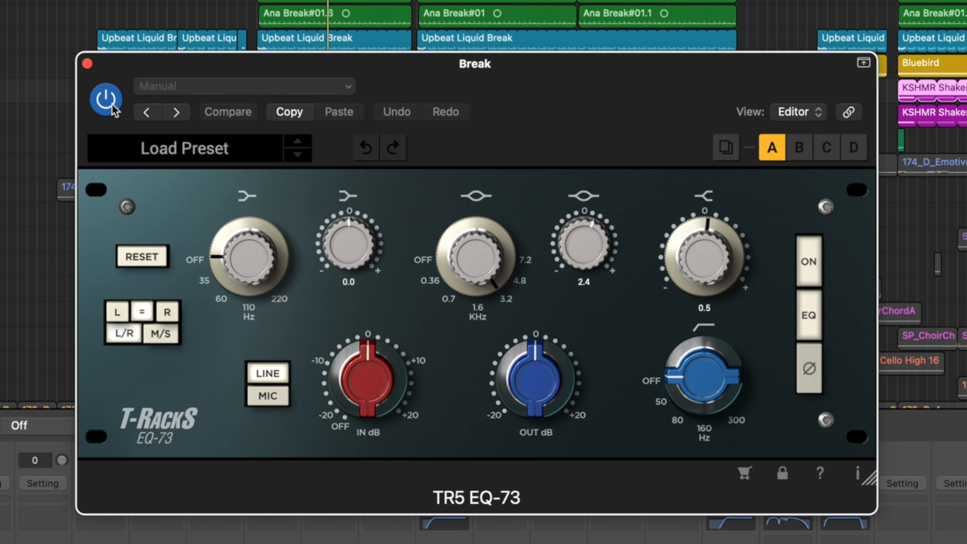
pyautogui.click(87, 64)
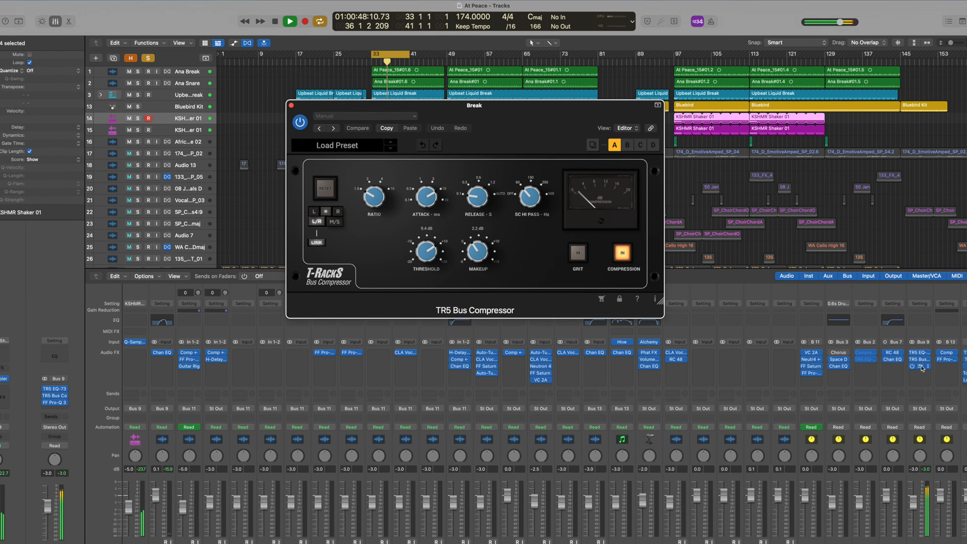
# - Review the FF Pro-Q 3 after the TR5 Bus Compressor on the Break bus, and close both plug-ins
pyautogui.click(925, 368)
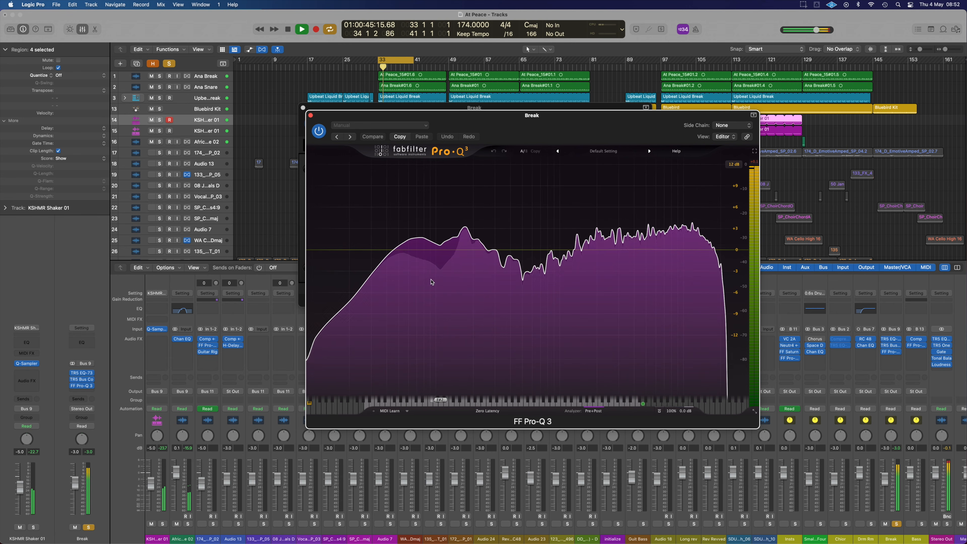
pyautogui.click(311, 115)
pyautogui.click(304, 108)
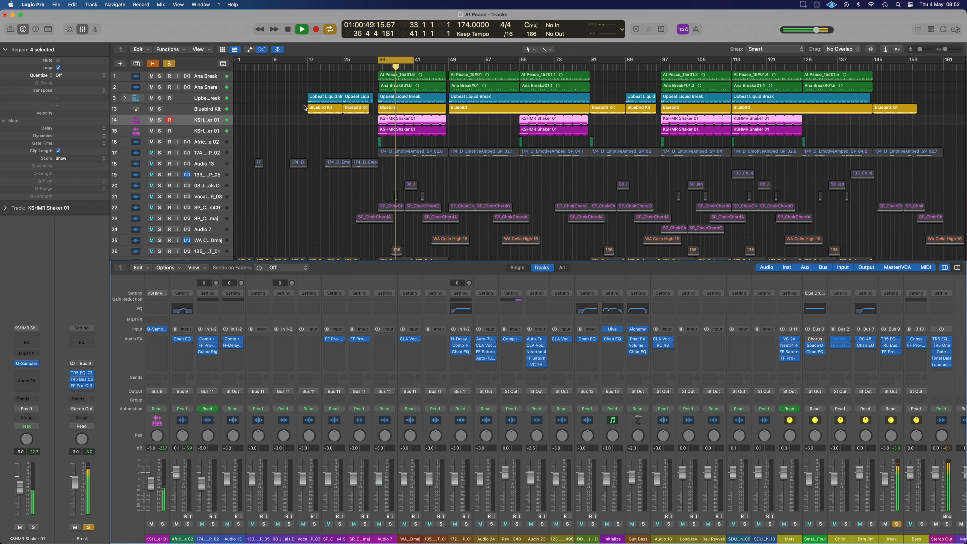